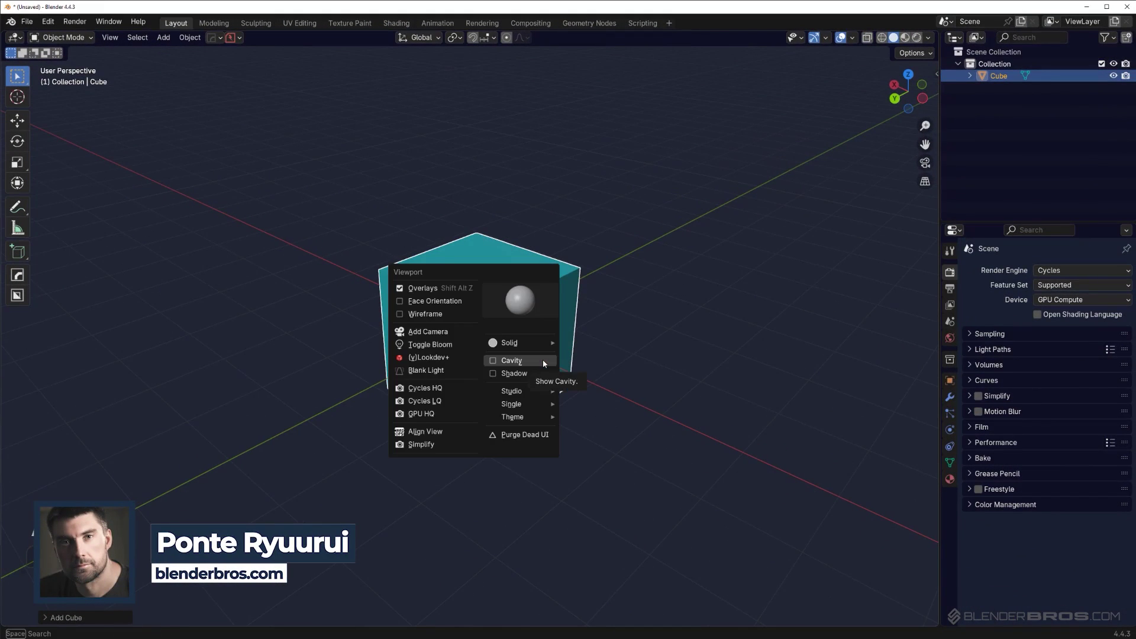
# Enable cavity shading and bevel one top edge and the far vertical edge of the cube into multi-segment rounded corners.
pyautogui.click(544, 363)
pyautogui.press('Tab')
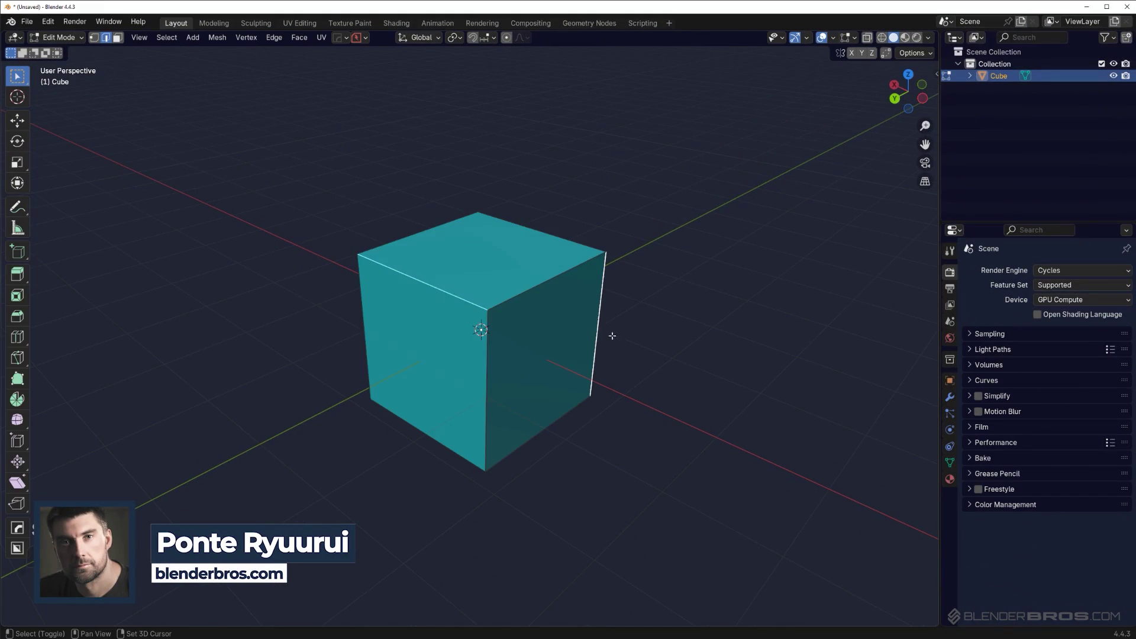
pyautogui.hotkey('ctrl', 'b')
pyautogui.click(632, 341)
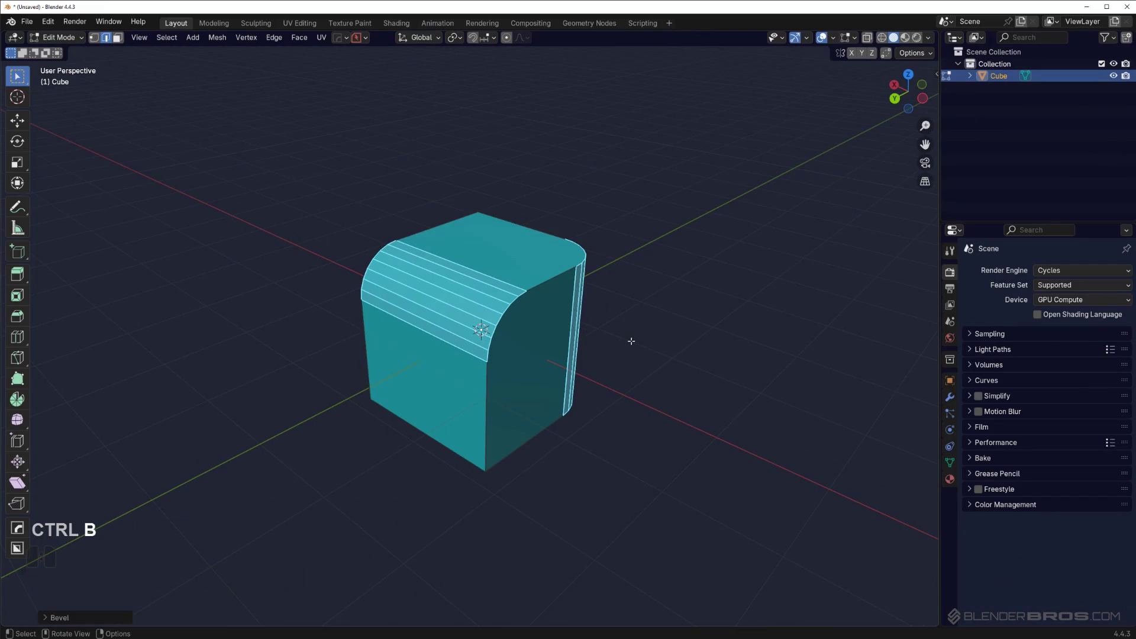
pyautogui.moveTo(631, 341); pyautogui.dragTo(599, 355, button='middle')
# Extract the edge path around the cube's top and front corner as a smooth-shaded pipe curve, and give it level 1 subdivision.
pyautogui.click(557, 256)
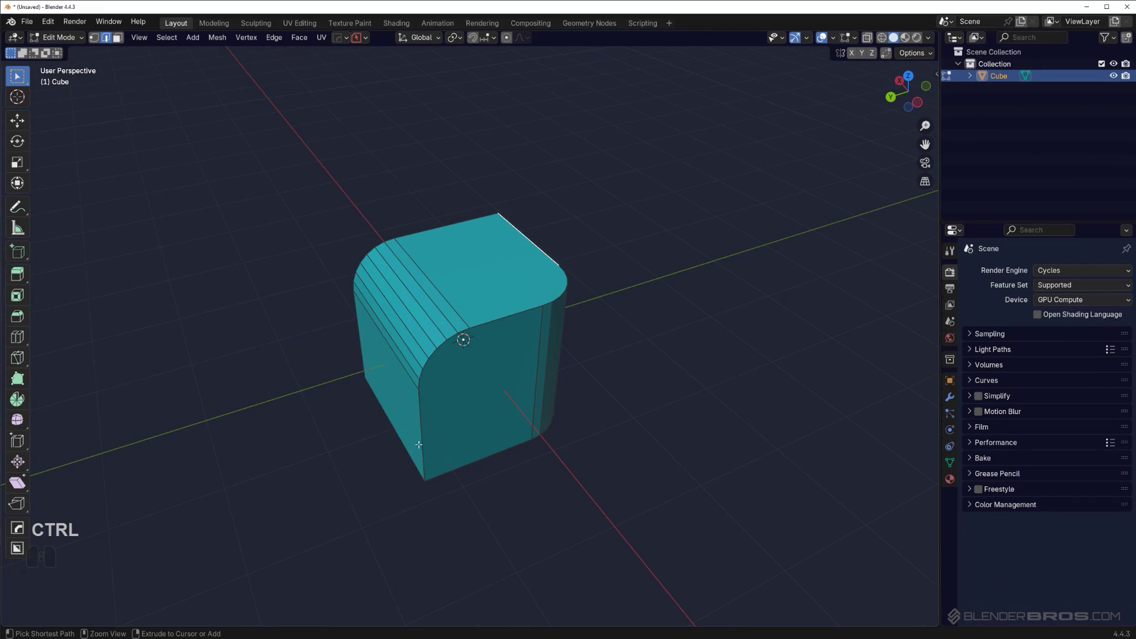
pyautogui.keyDown('ctrl'); pyautogui.click(531, 239); pyautogui.keyUp('ctrl')
pyautogui.moveTo(532, 238); pyautogui.dragTo(643, 300, button='middle')
pyautogui.press('q')
pyautogui.click(642, 332)
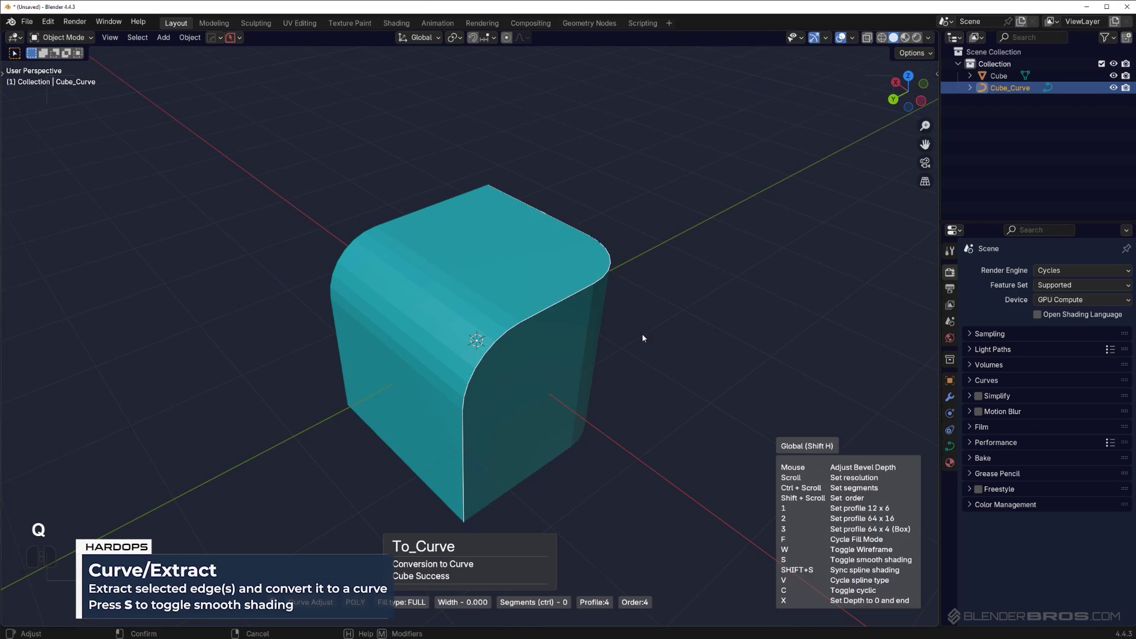
pyautogui.click(672, 348)
pyautogui.moveTo(674, 347); pyautogui.dragTo(654, 335, button='middle')
pyautogui.hotkey('ctrl', '1')
# Add a small Hard Ops bevel to the edges of the rounded cube.
pyautogui.moveTo(608, 368); pyautogui.dragTo(609, 368, button='middle')
pyautogui.click(608, 368)
pyautogui.press('q')
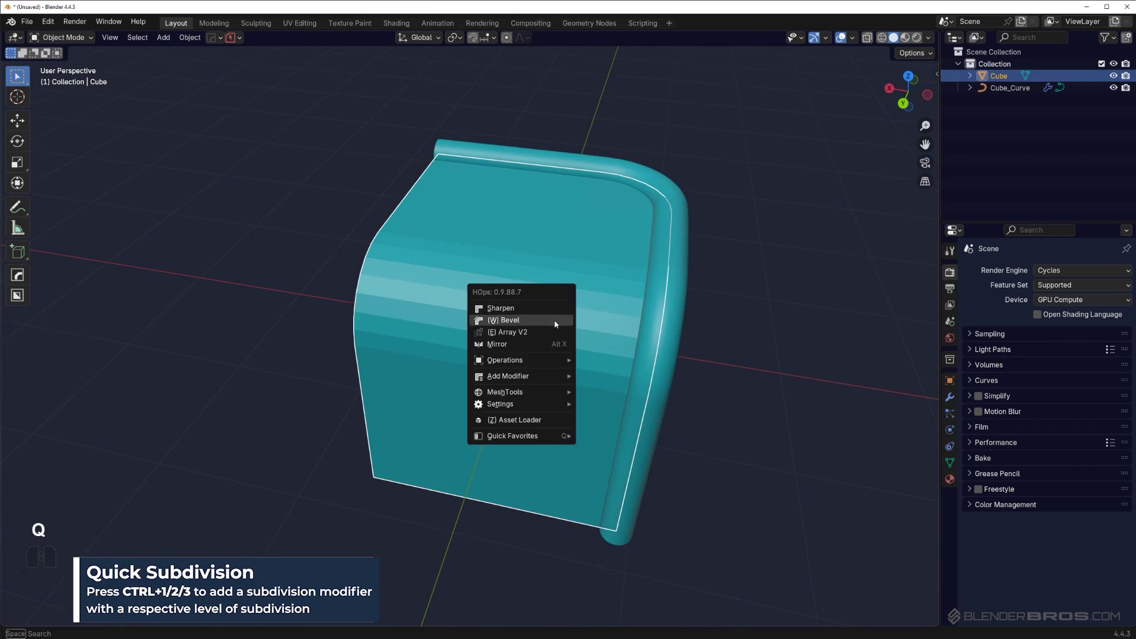
pyautogui.click(556, 325)
pyautogui.click(557, 323)
pyautogui.moveTo(556, 323); pyautogui.dragTo(687, 365, button='middle')
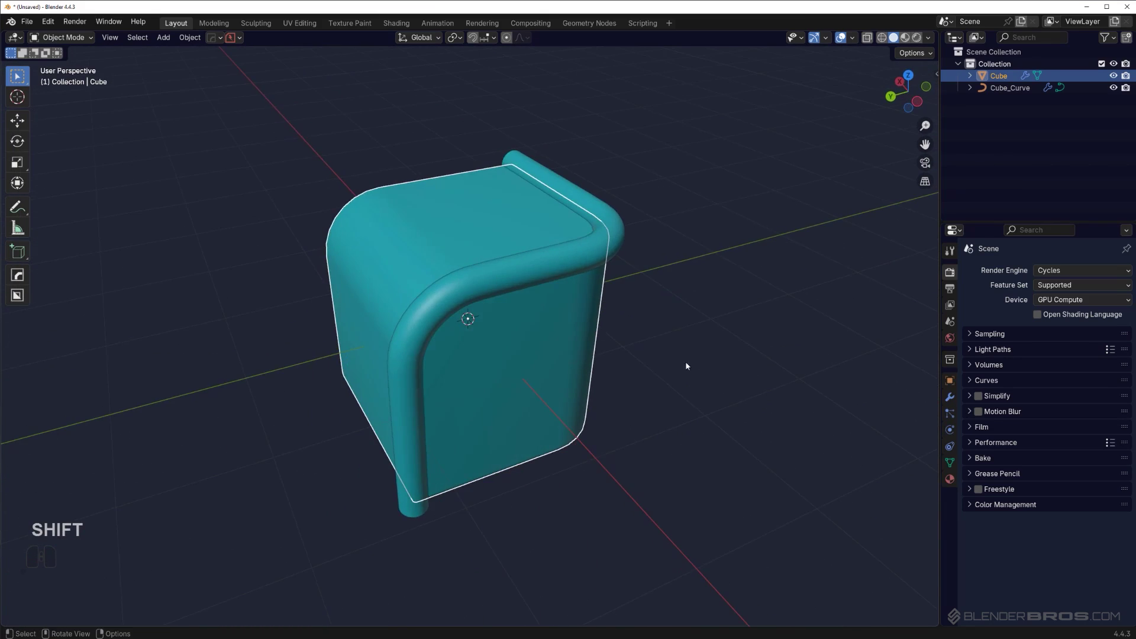
# Delete the pipe curve and extract the same edge path around the cube again with Curve/Extract.
pyautogui.press('x')
pyautogui.click(550, 262)
pyautogui.press('Tab')
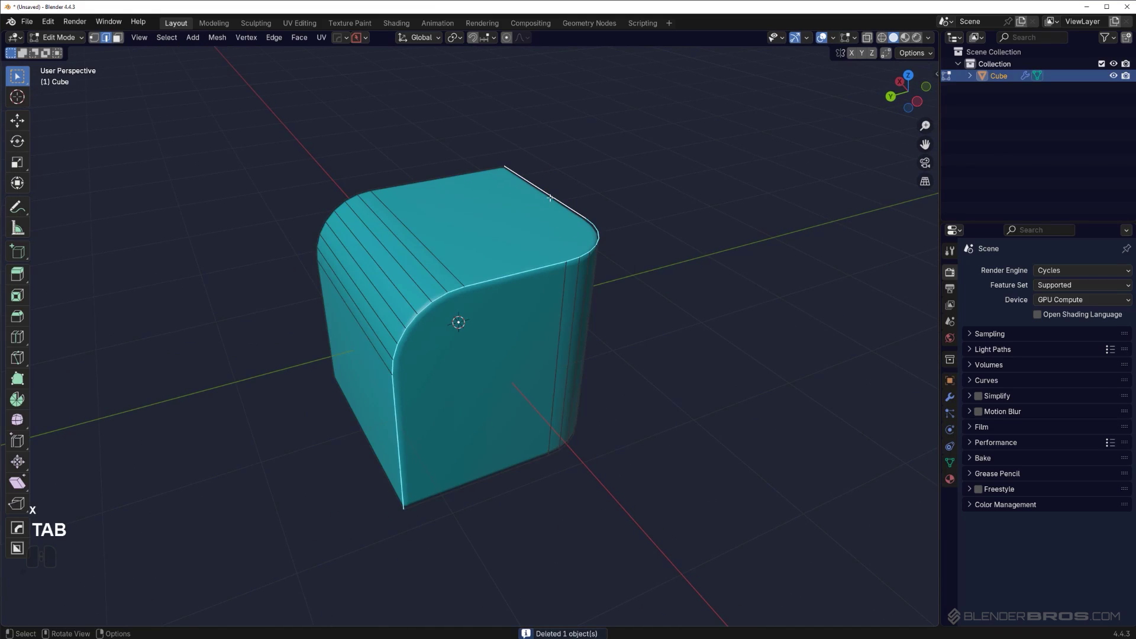
pyautogui.moveTo(456, 322); pyautogui.dragTo(610, 355, button='middle')
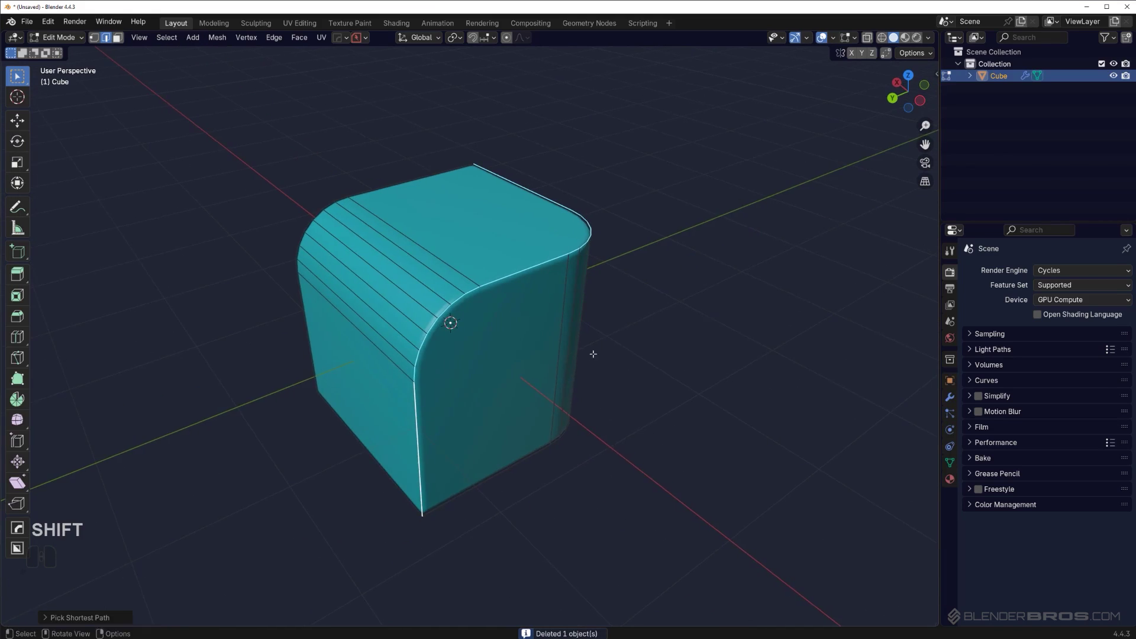
pyautogui.press('q')
pyautogui.click(641, 386)
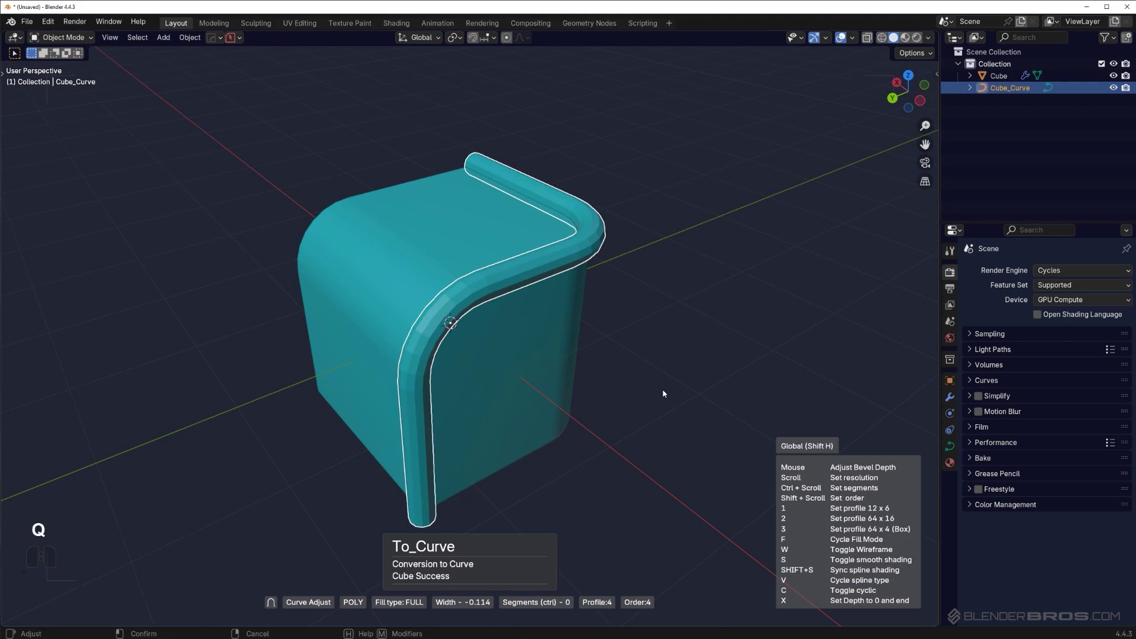
pyautogui.press('h')
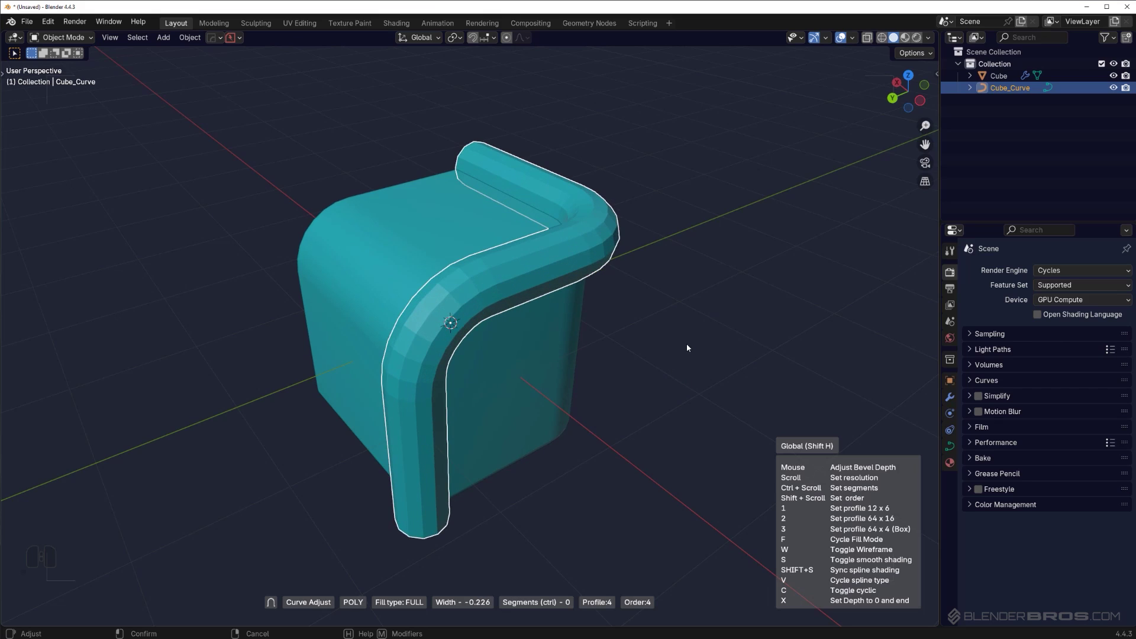
# Try the curve profile presets, choose the 64 x 4 box profile and leave the bevel resolution at 0.
pyautogui.press('1')
pyautogui.press('2')
pyautogui.press('3')
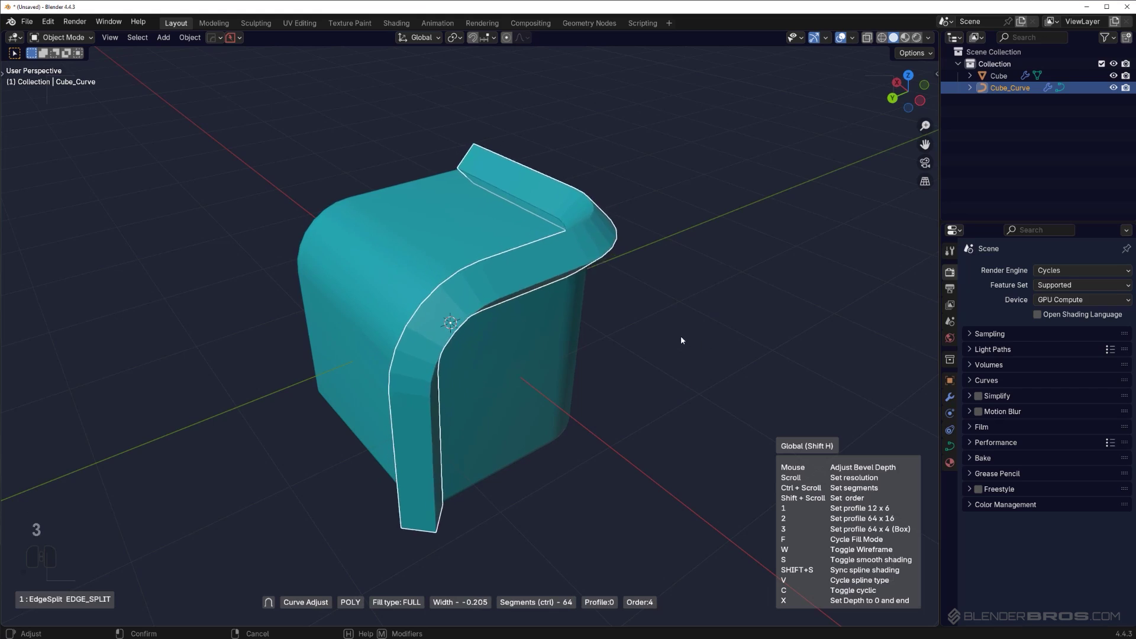
pyautogui.scroll(3, 679, 330)
pyautogui.scroll(-3, 678, 329)
pyautogui.scroll(2, 678, 329)
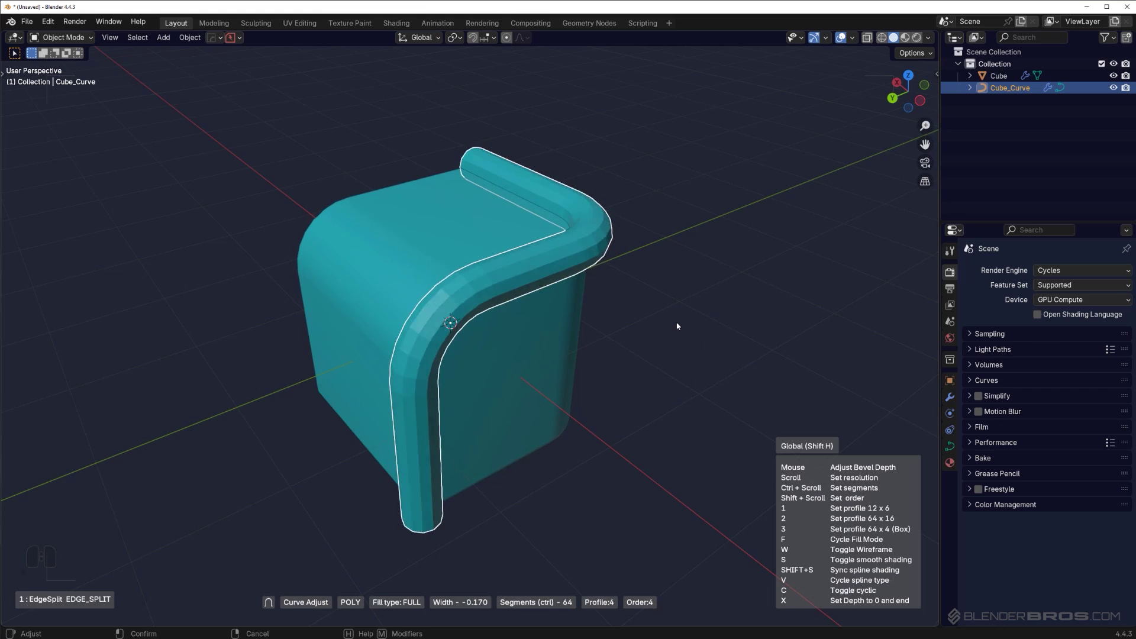
pyautogui.scroll(-5, 680, 324)
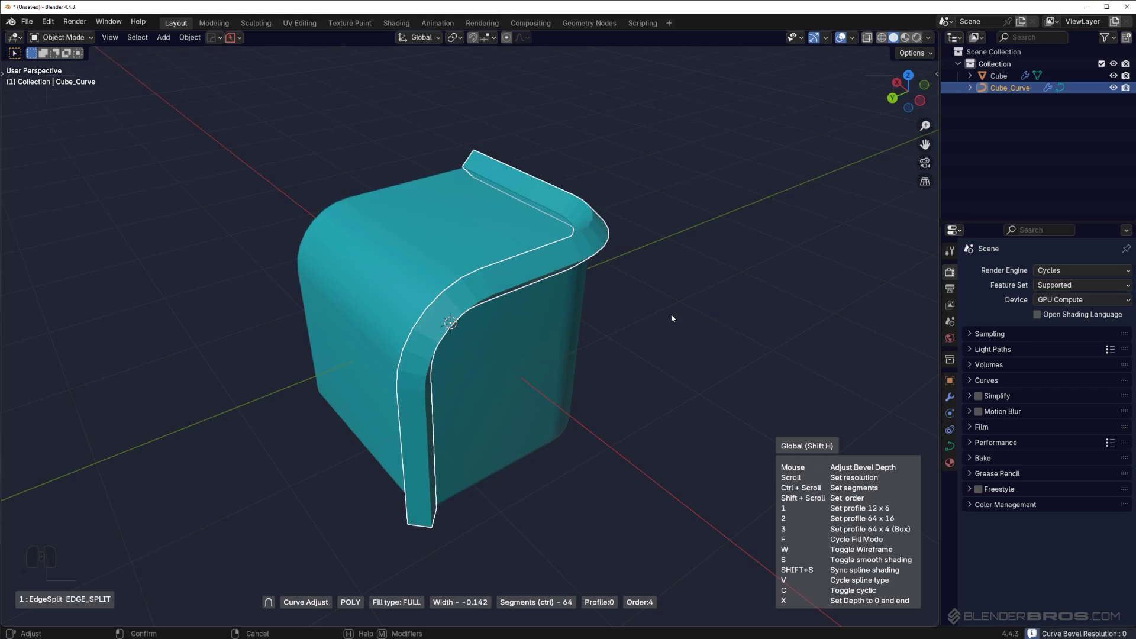
# Cycle the curve's fill mode to BACK to make a wide flat strip, and accept the curve adjustment.
pyautogui.press('r')
pyautogui.press('f')
pyautogui.press('f')
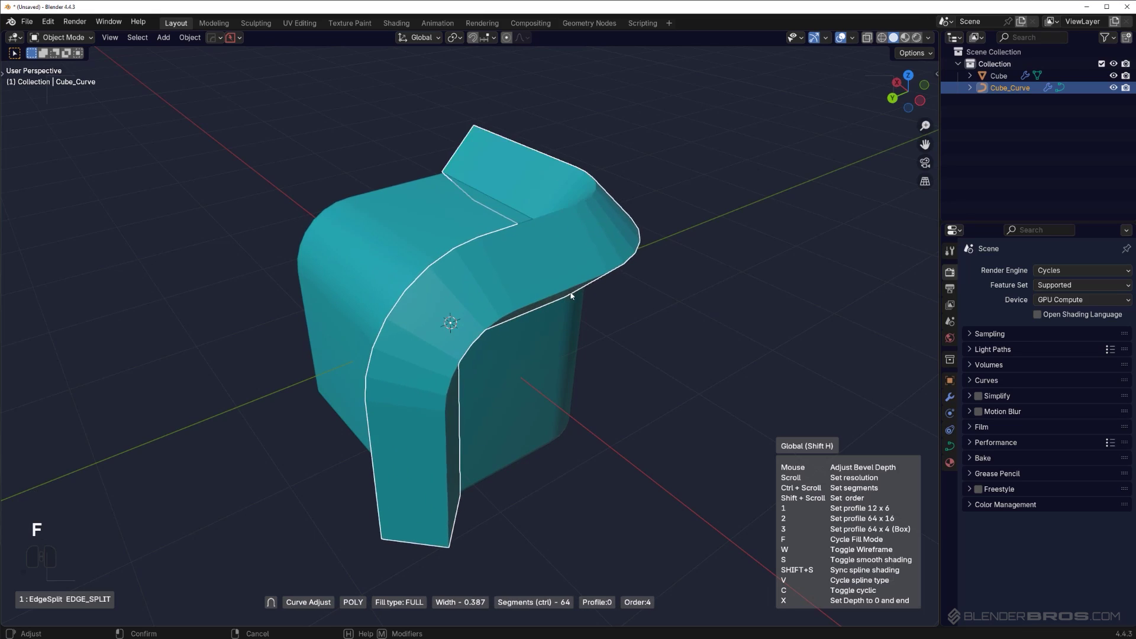
pyautogui.press('f')
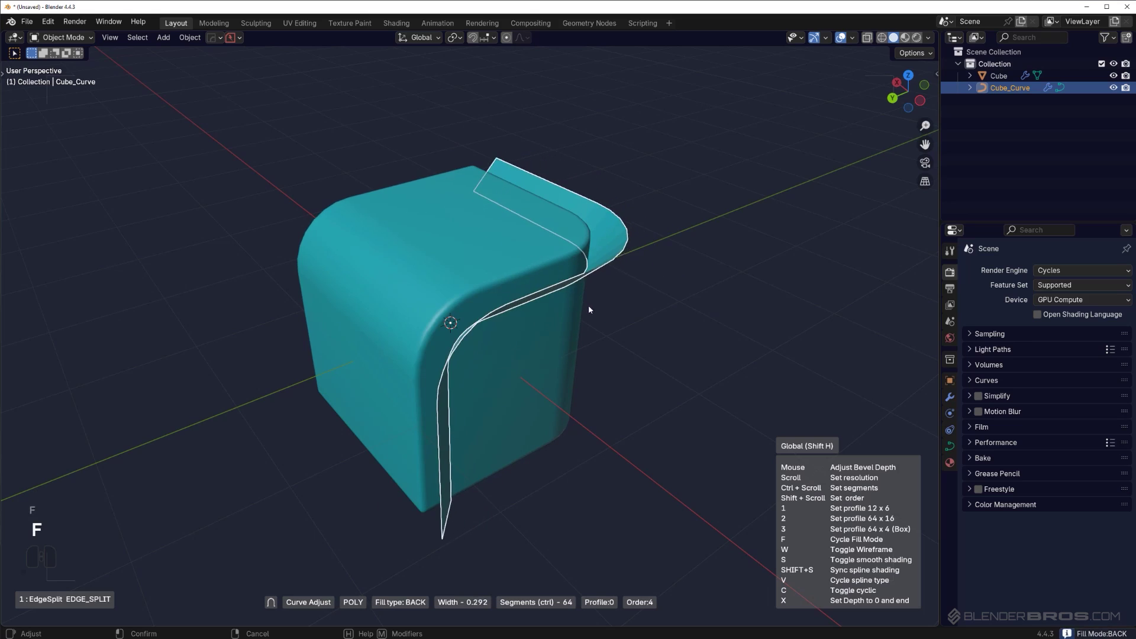
pyautogui.click(568, 295)
# Convert the strip curve to an editable mesh with Visual Geometry to Mesh.
pyautogui.moveTo(705, 408); pyautogui.dragTo(433, 261, button='middle')
pyautogui.scroll(1, 458, 343)
pyautogui.scroll(-3, 444, 327)
pyautogui.scroll(2, 465, 309)
pyautogui.moveTo(465, 308); pyautogui.dragTo(693, 389, button='middle')
pyautogui.press('Tab')
# Extract the strip's outer edge path as a smooth-shaded pipe curve with a width of about 0.09.
pyautogui.press('Tab')
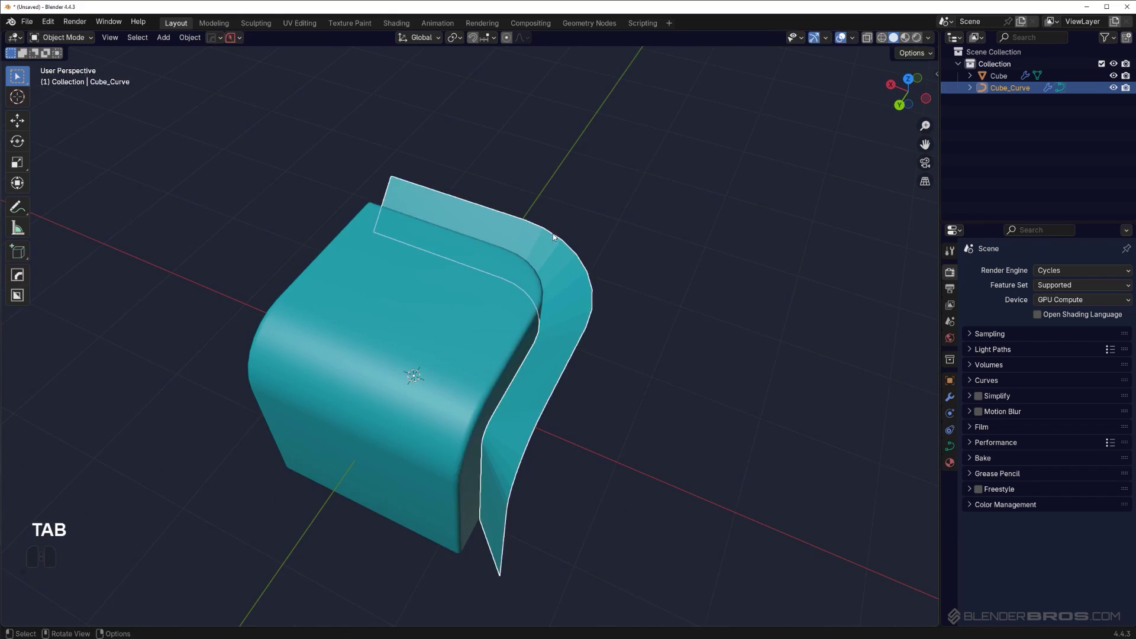
pyautogui.hotkey('ctrl', 'a')
pyautogui.click(637, 307)
pyautogui.moveTo(639, 310); pyautogui.dragTo(599, 293, button='middle')
pyautogui.press('Tab')
pyautogui.click(510, 219)
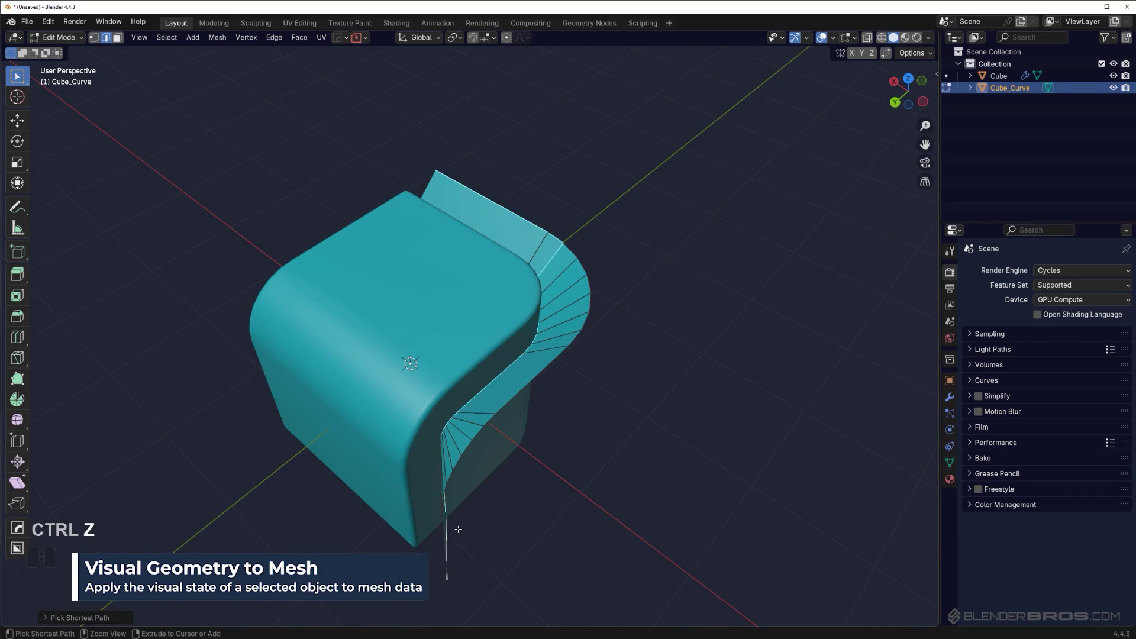
pyautogui.moveTo(552, 372); pyautogui.dragTo(604, 337, button='middle')
pyautogui.press('q')
pyautogui.click(639, 322)
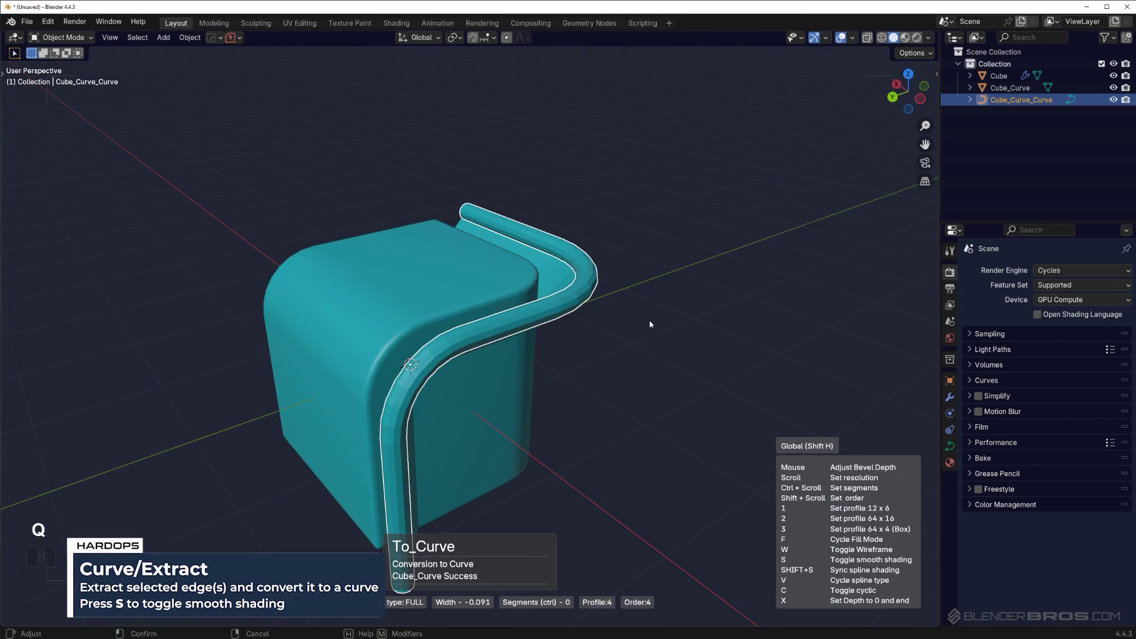
pyautogui.press('s')
pyautogui.click(649, 321)
# Extract the strip's inner edge path as a thinner smooth-shaded pipe curve.
pyautogui.moveTo(636, 358); pyautogui.dragTo(514, 287, button='middle')
pyautogui.press('Tab')
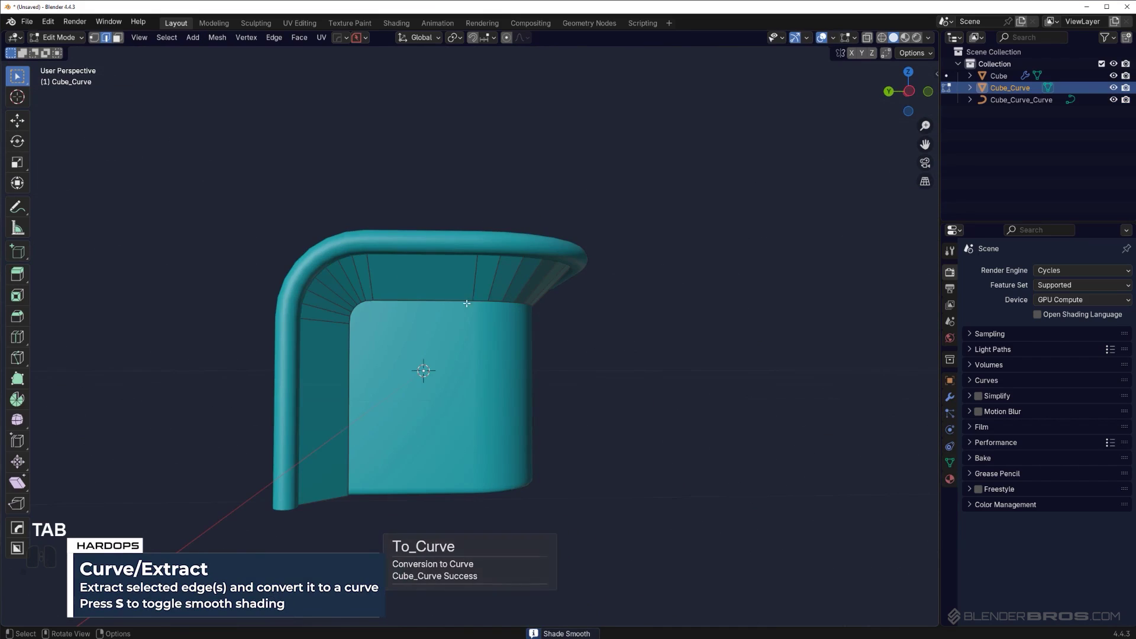
pyautogui.press('q')
pyautogui.click(582, 363)
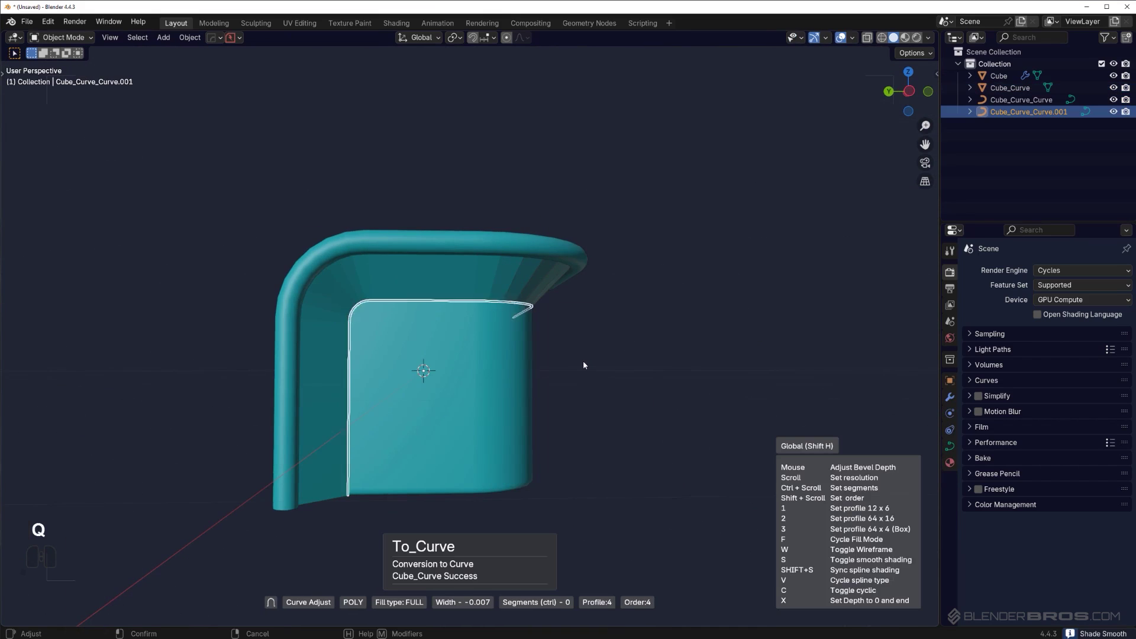
pyautogui.press('s')
pyautogui.click(587, 364)
# Add two evenly spaced loop cuts along the length of the strip mesh.
pyautogui.moveTo(585, 362); pyautogui.dragTo(554, 339, button='middle')
pyautogui.click(525, 245)
pyautogui.press('Tab')
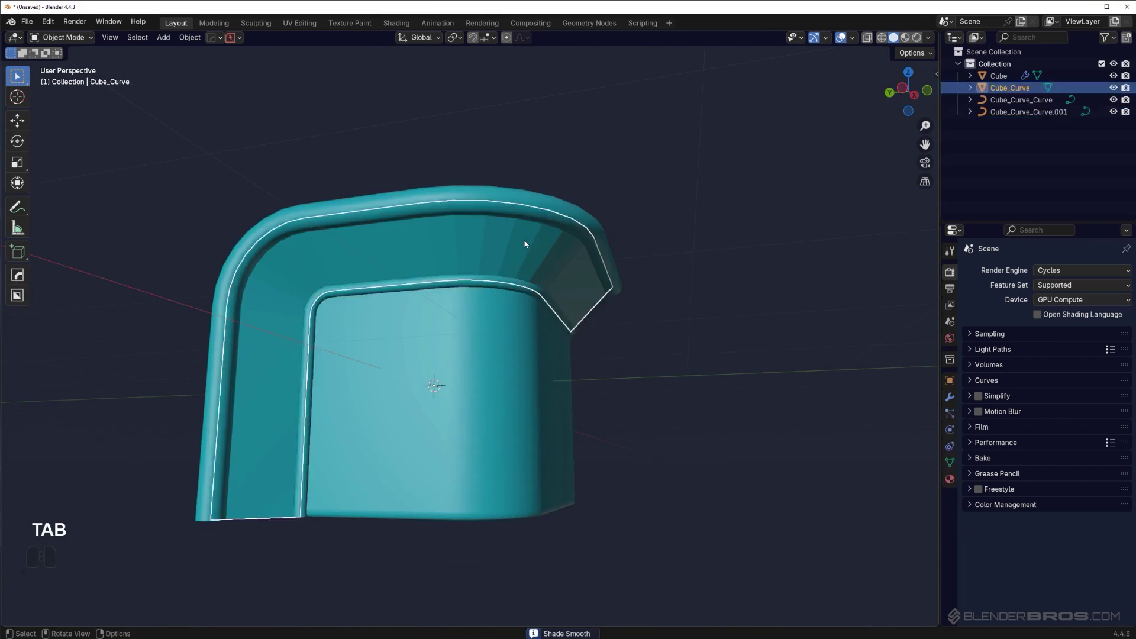
pyautogui.hotkey('ctrl', 'r')
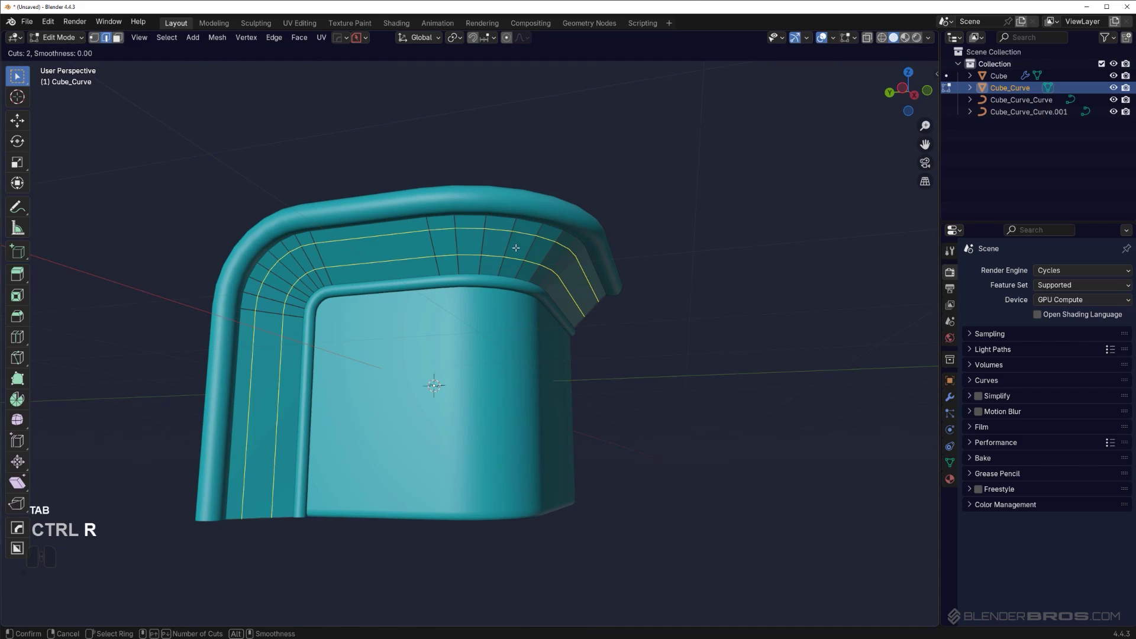
pyautogui.click(516, 248)
pyautogui.rightClick(535, 271)
# Slide the strip's new edge loops closer to its outer pipe.
pyautogui.press('g')
pyautogui.press('g')
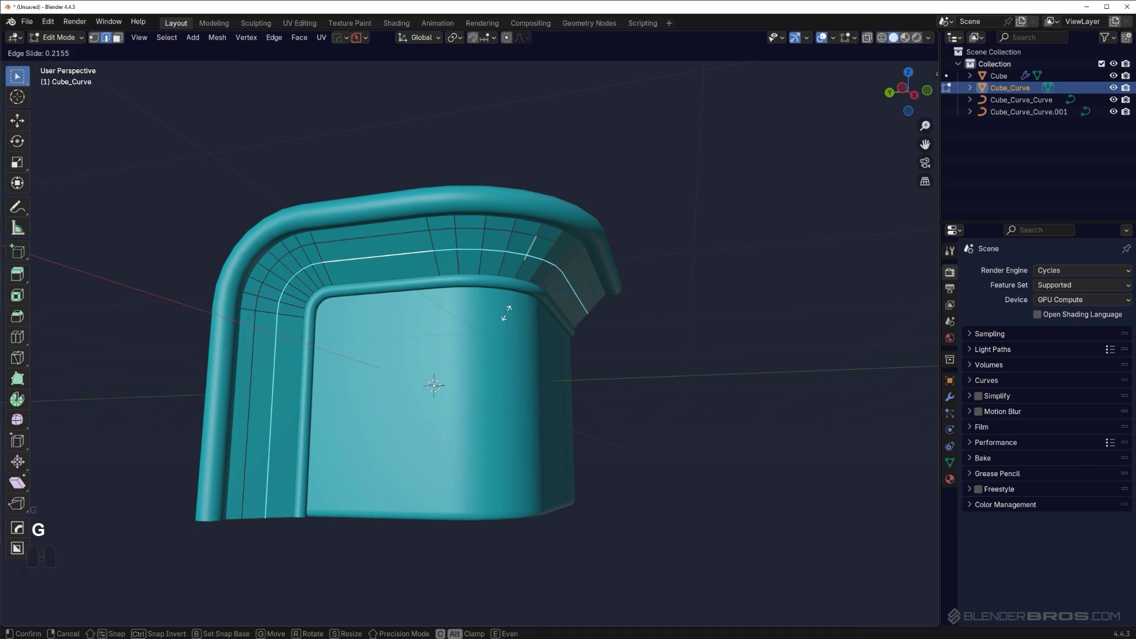
pyautogui.click(498, 298)
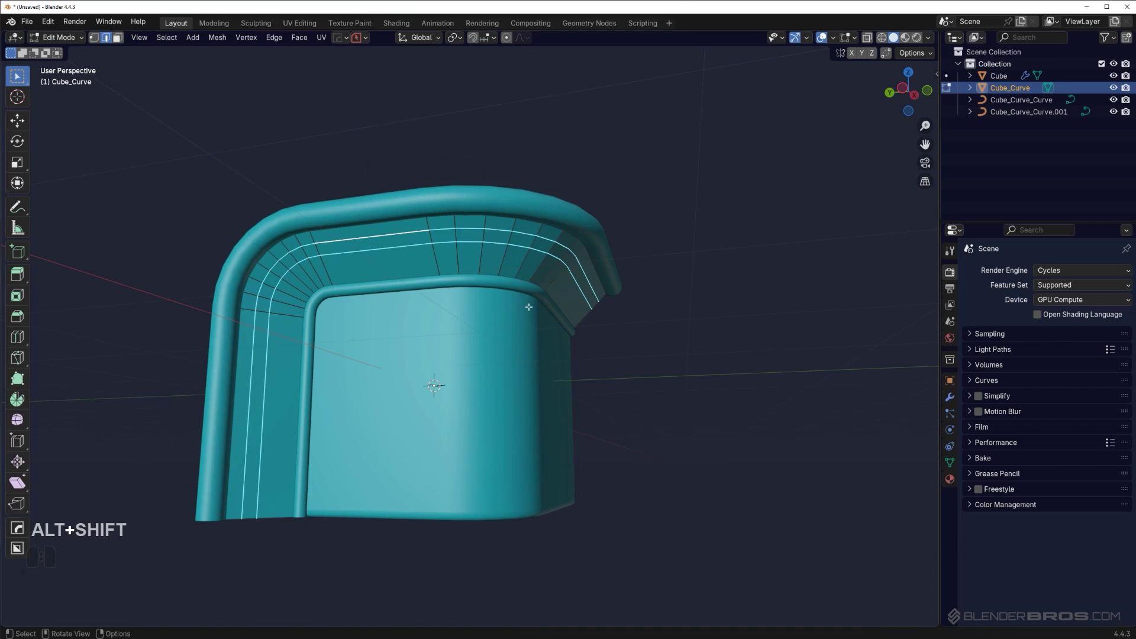
pyautogui.press('g')
pyautogui.press('g')
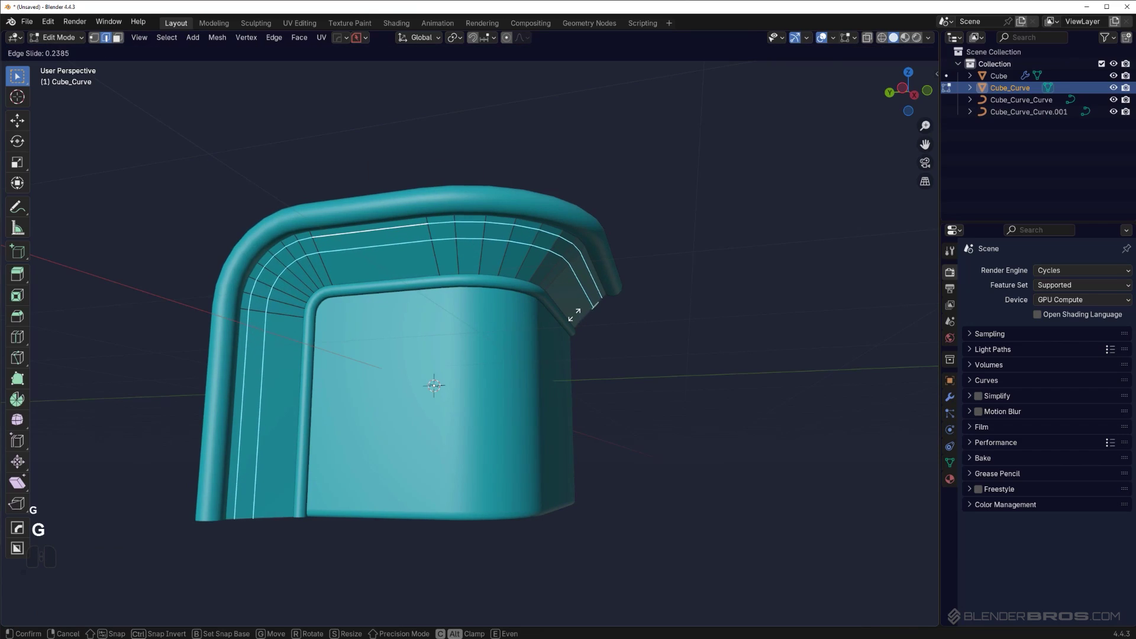
pyautogui.click(517, 300)
# Add one more loop cut near the strip's inner edge and extract the three loops as thin smooth-shaded pipe curves.
pyautogui.hotkey('ctrl', 'r')
pyautogui.click(450, 268)
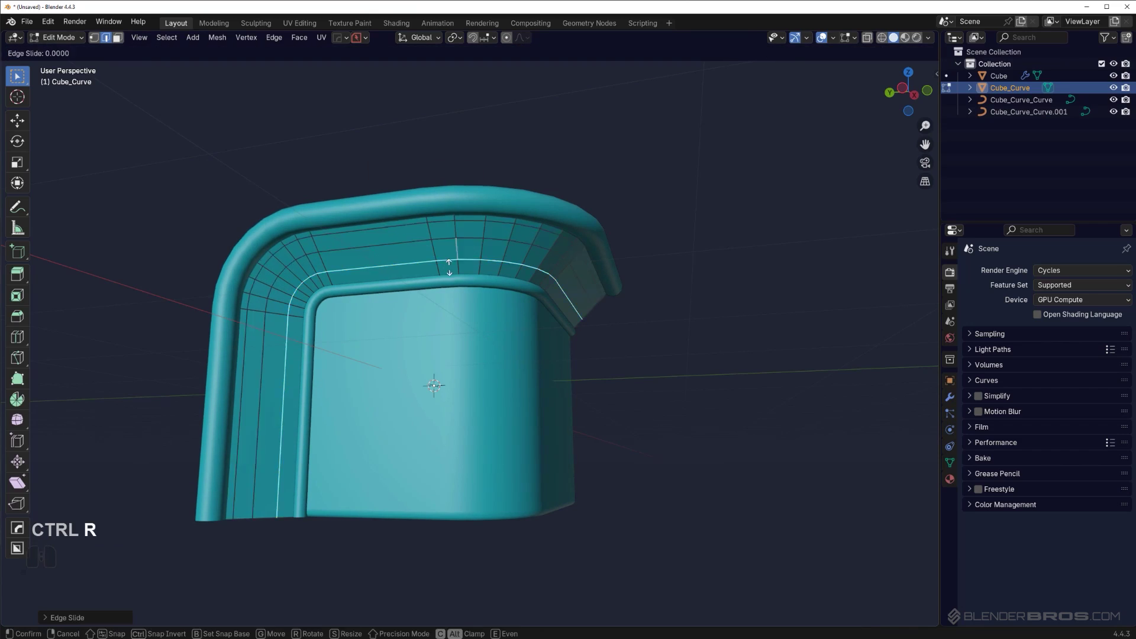
pyautogui.click(451, 271)
pyautogui.press('q')
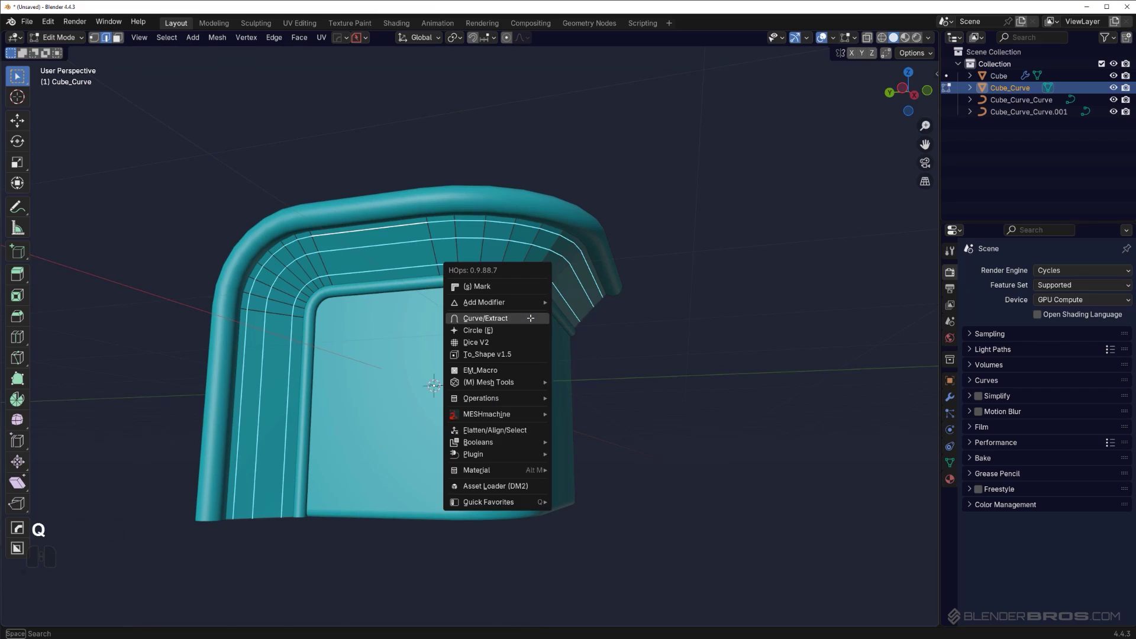
pyautogui.click(530, 318)
pyautogui.press('s')
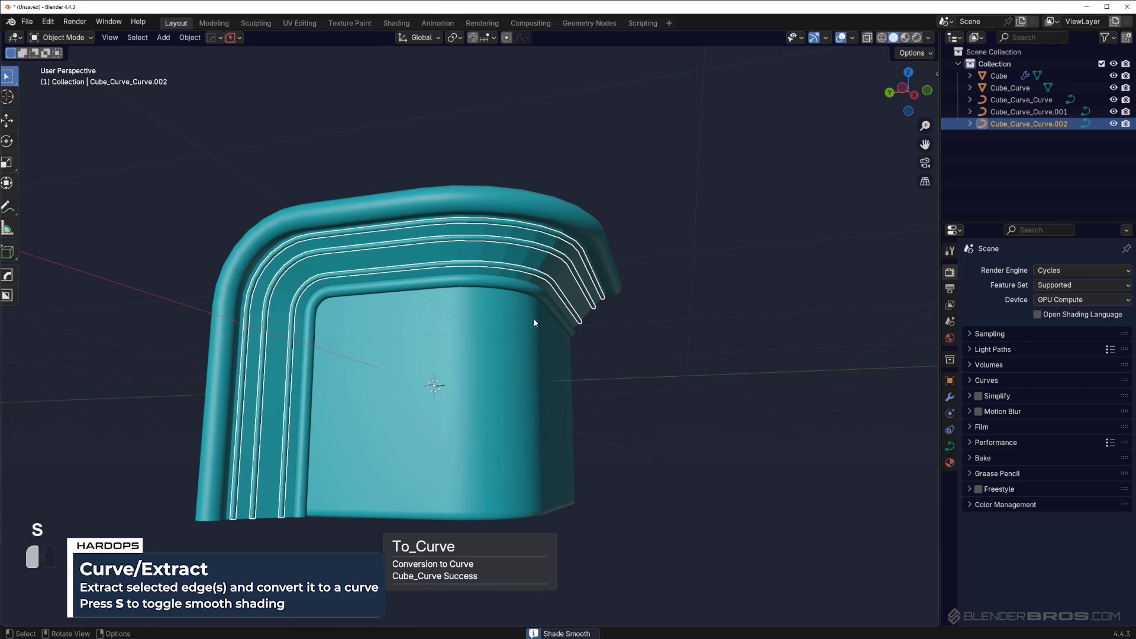
# Select all the extracted pipe curves and add level 1 subdivision to them.
pyautogui.moveTo(534, 319)
pyautogui.mouseDown(button='middle')
pyautogui.moveTo(636, 321)
pyautogui.moveTo(527, 284)
pyautogui.moveTo(538, 257)
pyautogui.moveTo(515, 256)
pyautogui.mouseUp(button='middle')
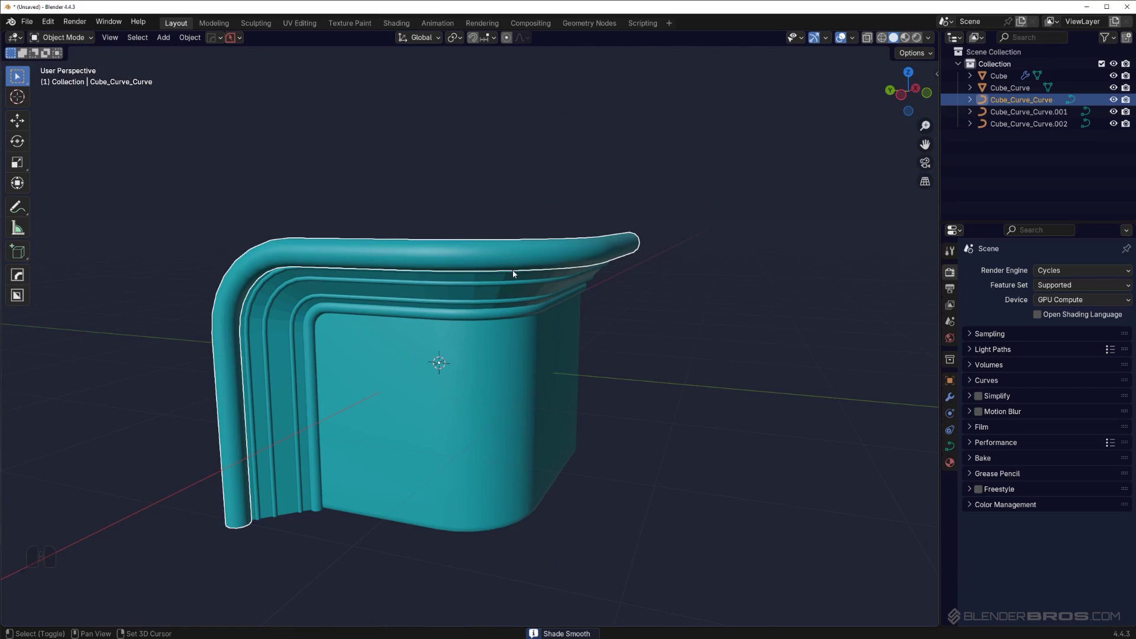
pyautogui.keyDown('shift'); pyautogui.click(516, 315); pyautogui.keyUp('shift')
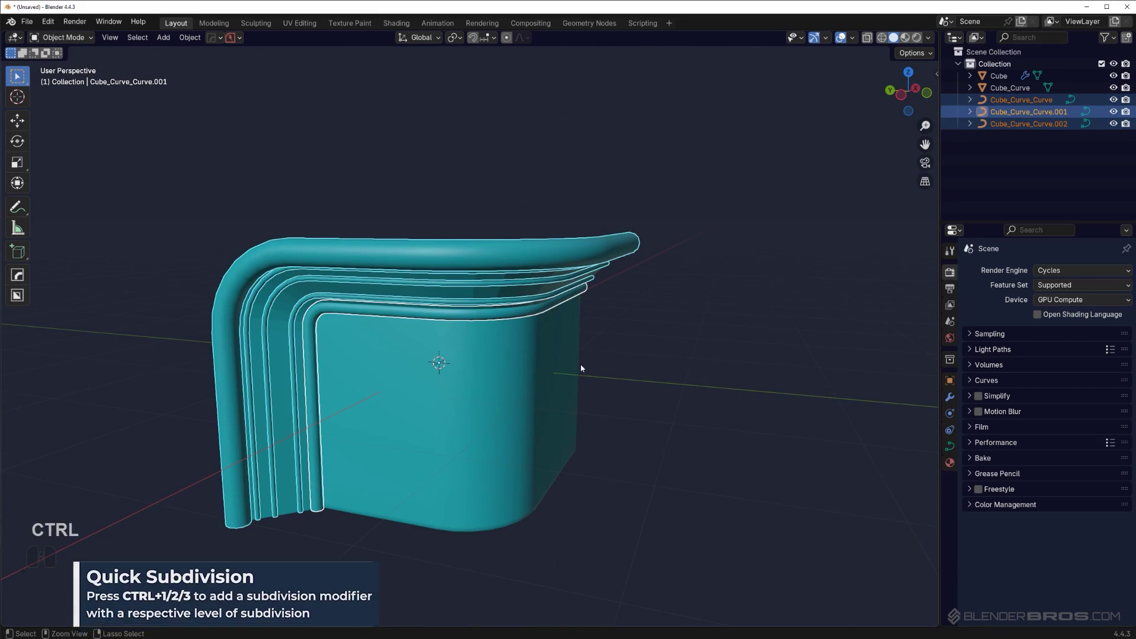
pyautogui.hotkey('ctrl', '1')
pyautogui.click(694, 363)
pyautogui.moveTo(536, 355); pyautogui.dragTo(505, 315, button='middle')
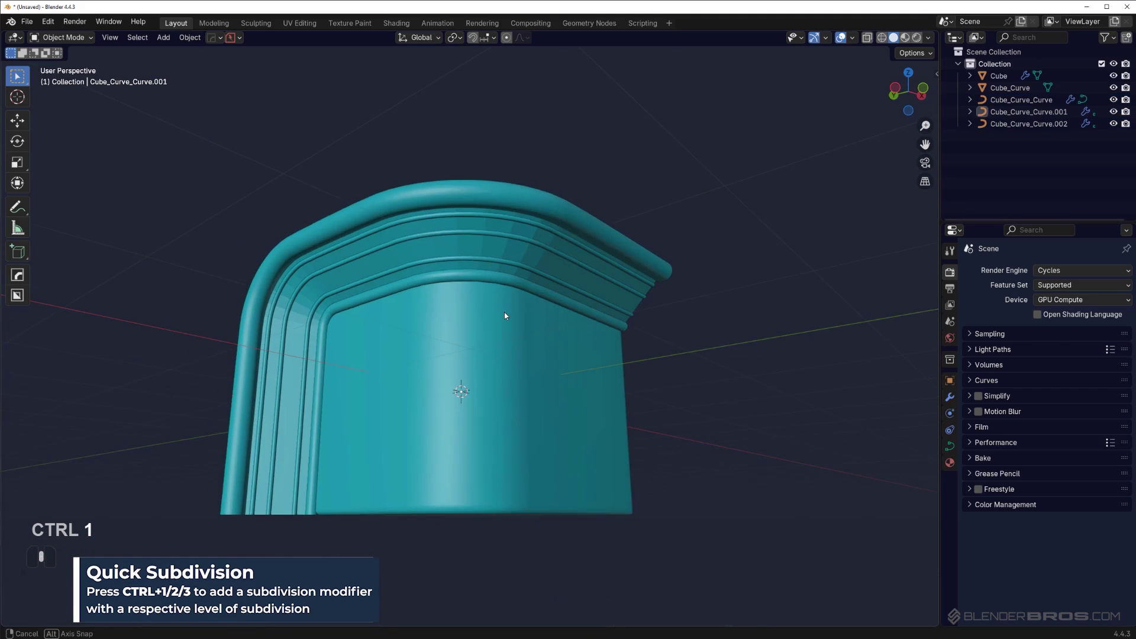
# Select the flared strip mesh between the pipes and isolate it in local view.
pyautogui.moveTo(487, 263); pyautogui.dragTo(638, 349, button='middle')
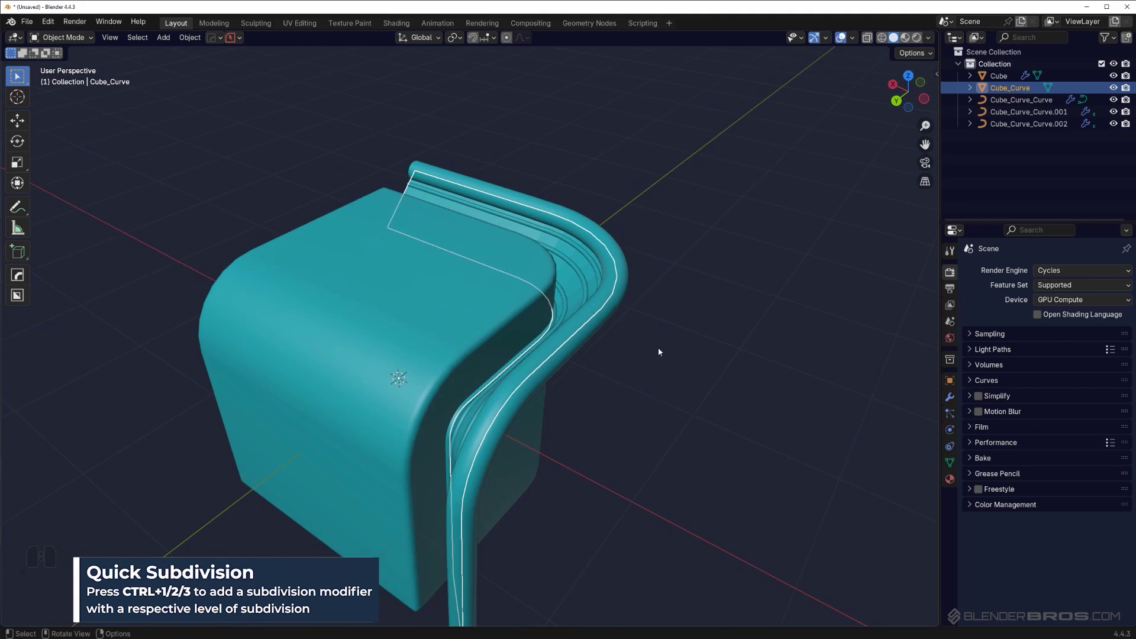
pyautogui.press('g')
pyautogui.click(709, 342)
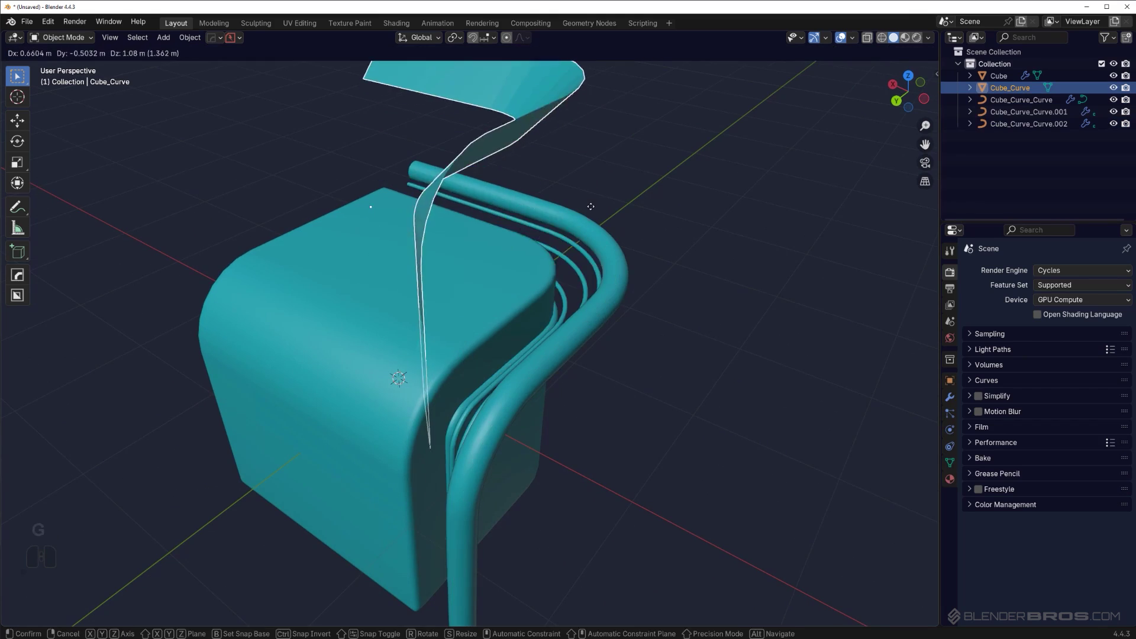
pyautogui.press('/')
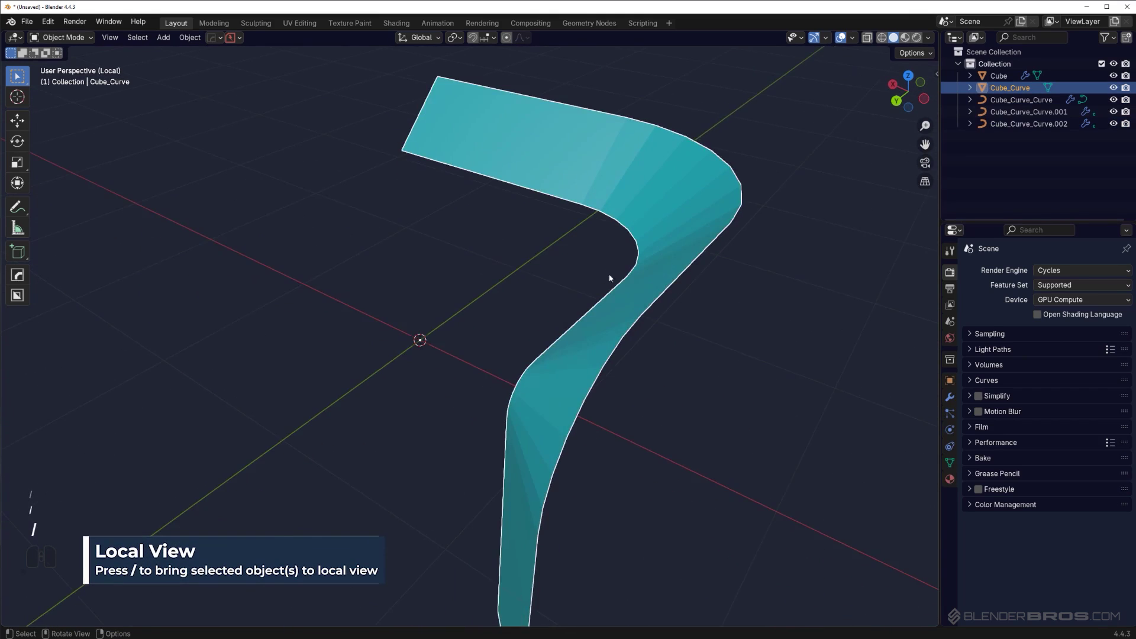
pyautogui.moveTo(616, 279); pyautogui.dragTo(594, 286, button='middle')
# Add a Hard Ops Solidify modifier with offset 0 and a thickness of about -0.056 to the strip, and exit local view.
pyautogui.press('q')
pyautogui.moveTo(594, 357)
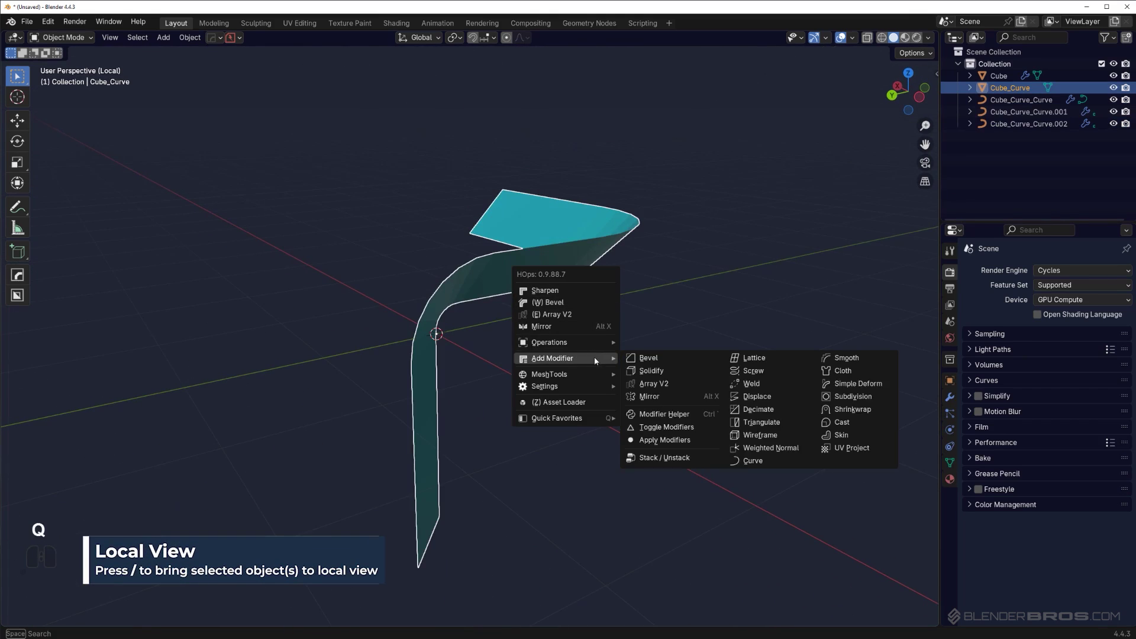
pyautogui.click(654, 373)
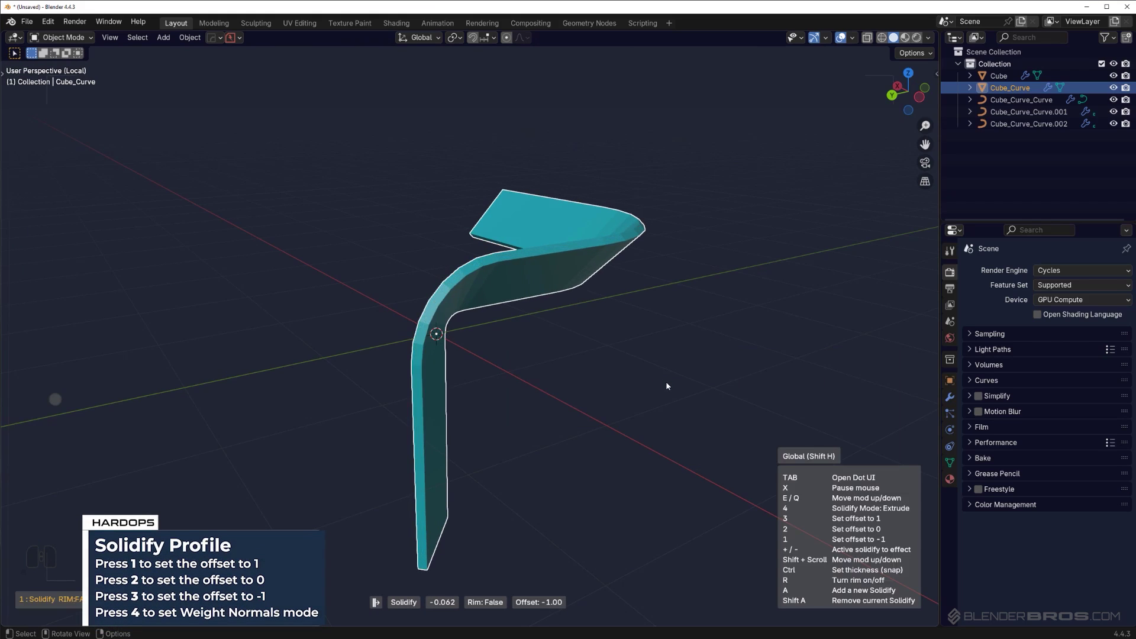
pyautogui.press('2')
pyautogui.click(669, 370)
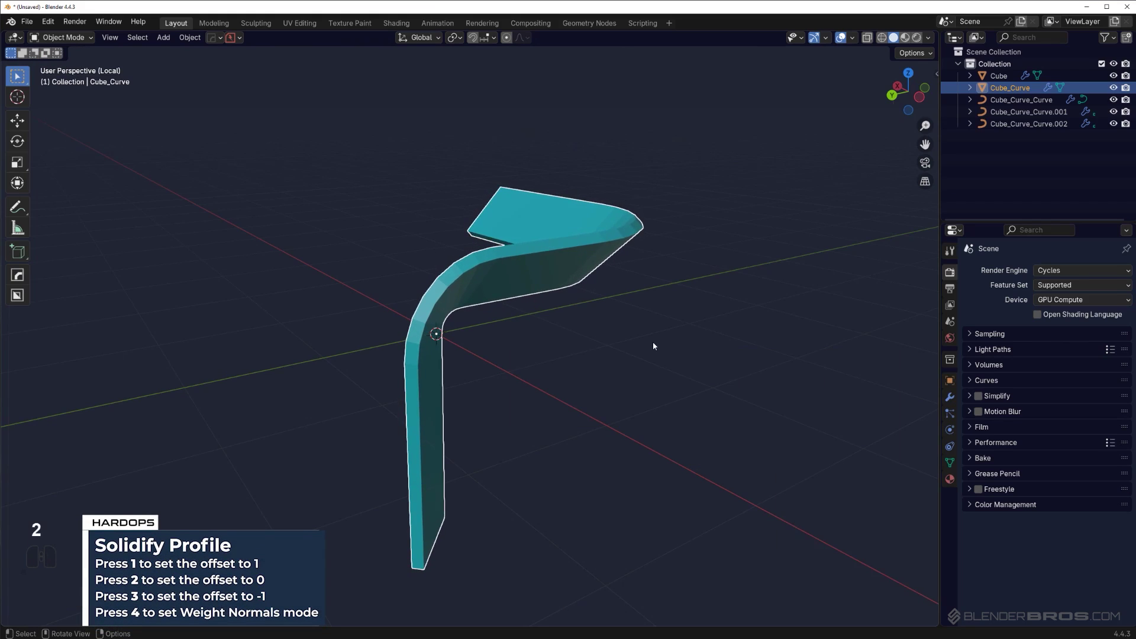
pyautogui.press('/')
# Adjust the strip's Solidify thickness to about 0.01 so the thin pipe details protrude from it.
pyautogui.moveTo(645, 333); pyautogui.dragTo(611, 286, button='middle')
pyautogui.scroll(3, 536, 290)
pyautogui.press('q')
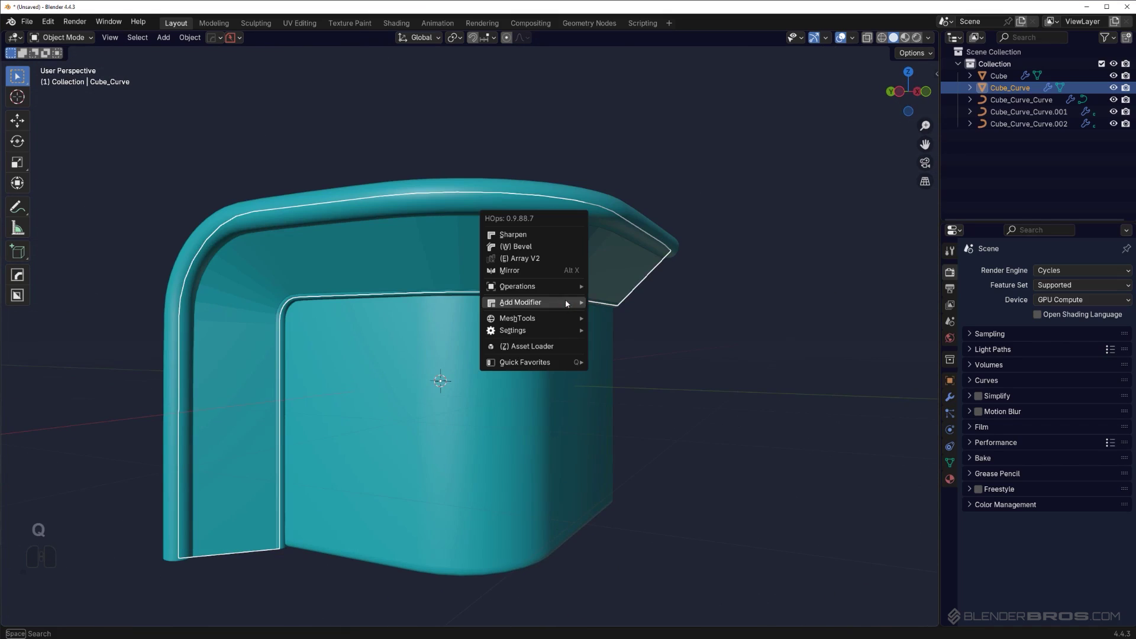
pyautogui.moveTo(559, 300)
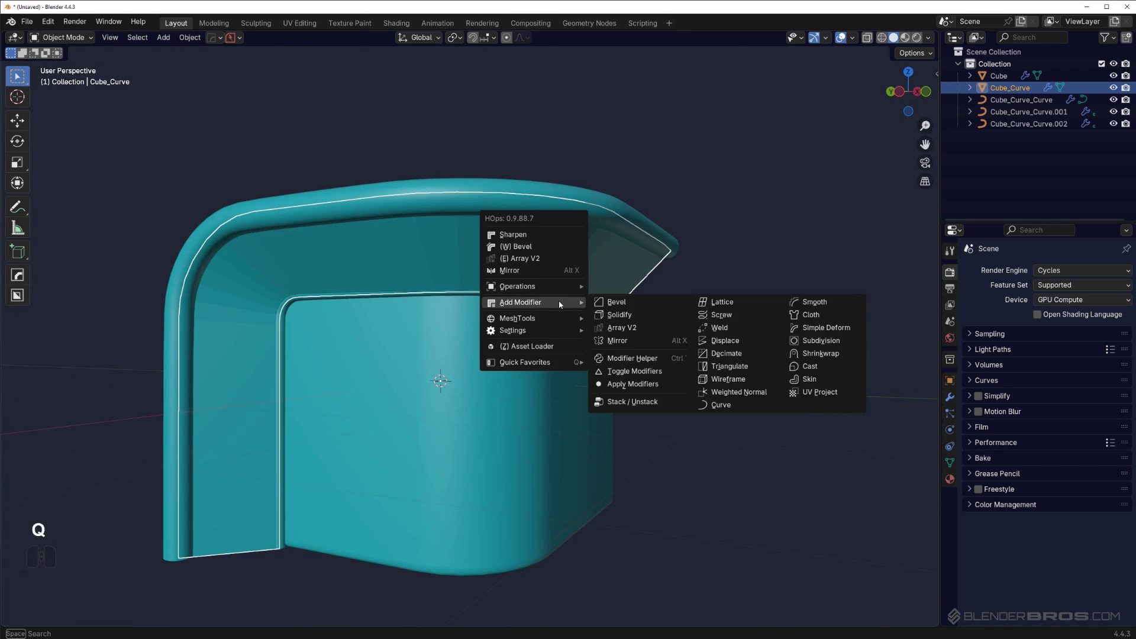
pyautogui.click(624, 316)
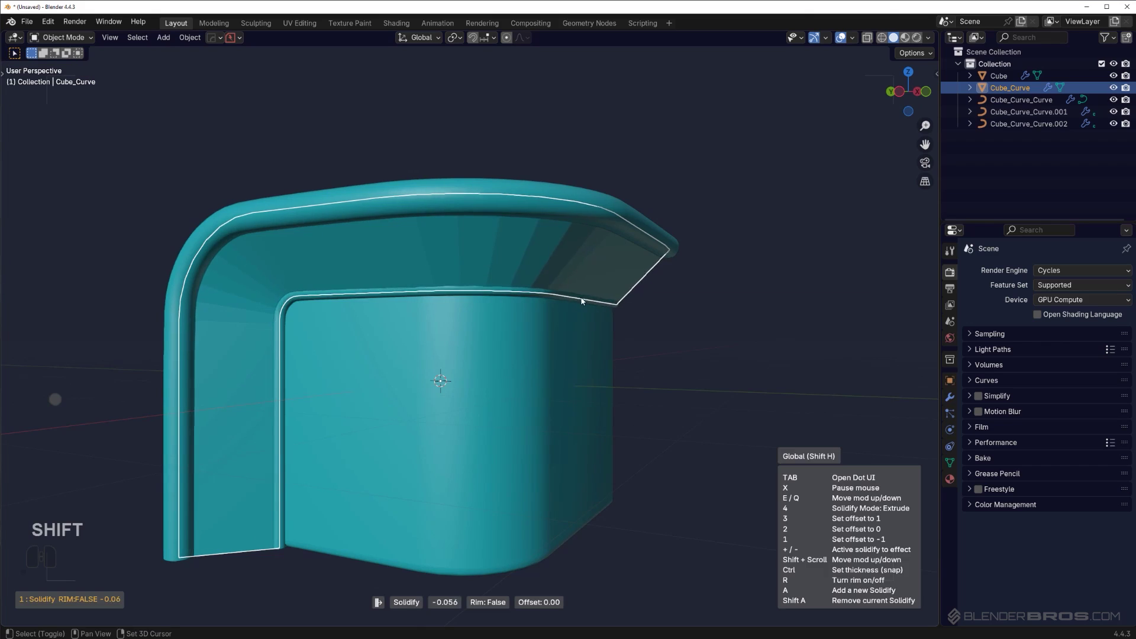
pyautogui.click(406, 294)
# Add a 30° Hard Ops bevel with 3 segments and a 0.01 width to the strip.
pyautogui.press('q')
pyautogui.click(496, 243)
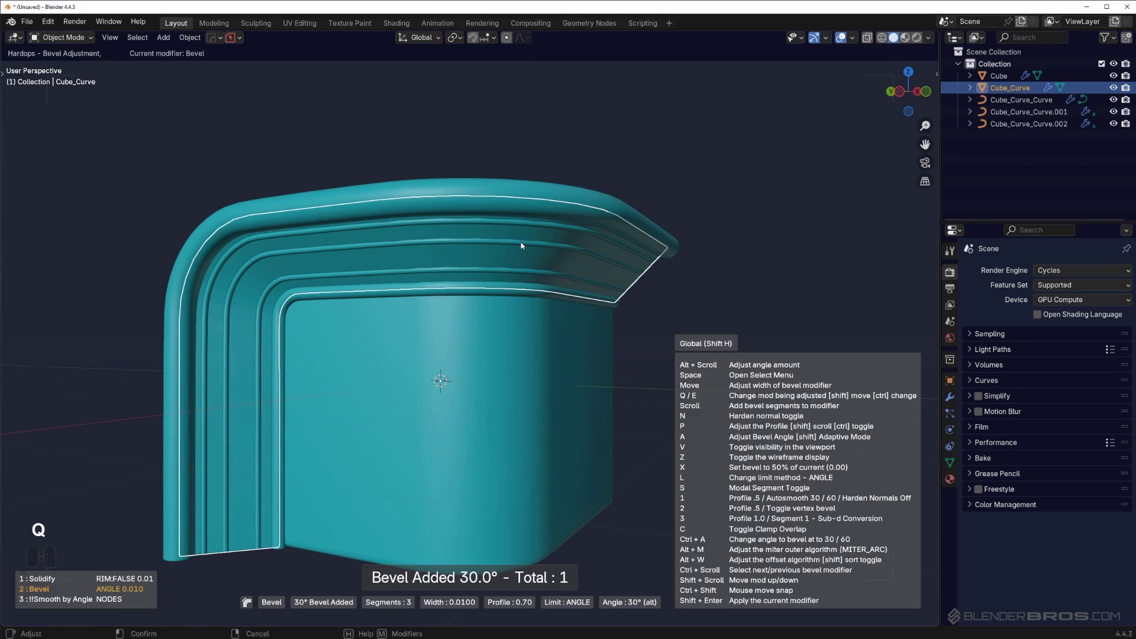
pyautogui.moveTo(657, 255); pyautogui.dragTo(494, 438, button='middle')
# Select the cube's connected side faces around the rounded corner and extract them as a solidified panel with Curve/Extract.
pyautogui.click(382, 358)
pyautogui.keyDown('ctrl'); pyautogui.click(526, 365); pyautogui.keyUp('ctrl')
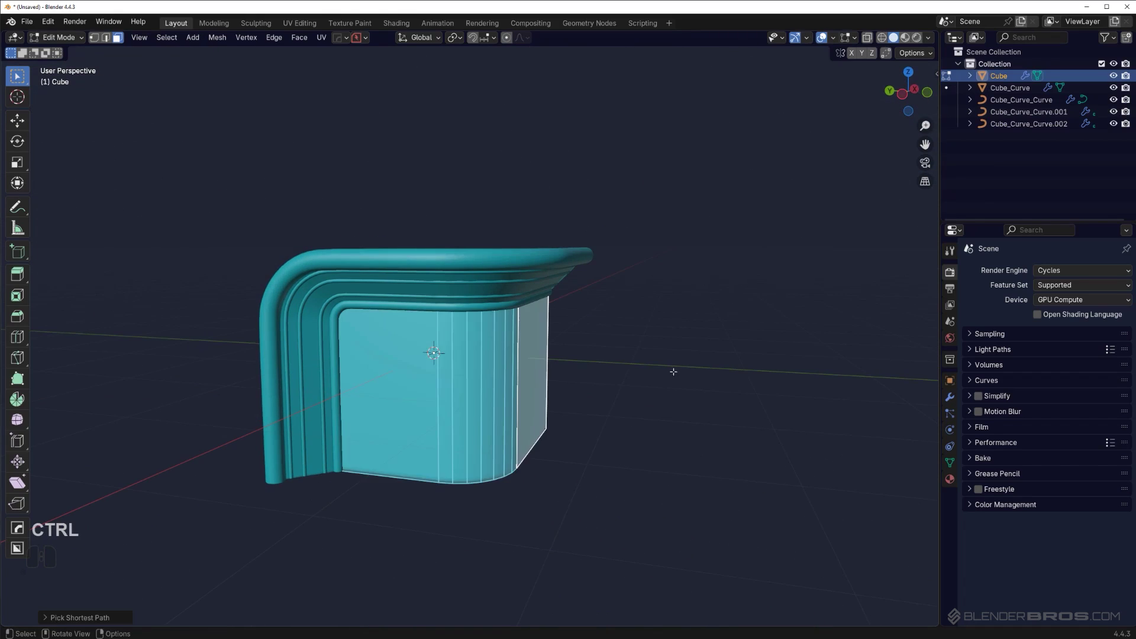
pyautogui.moveTo(672, 370); pyautogui.dragTo(654, 367, button='middle')
pyautogui.press('q')
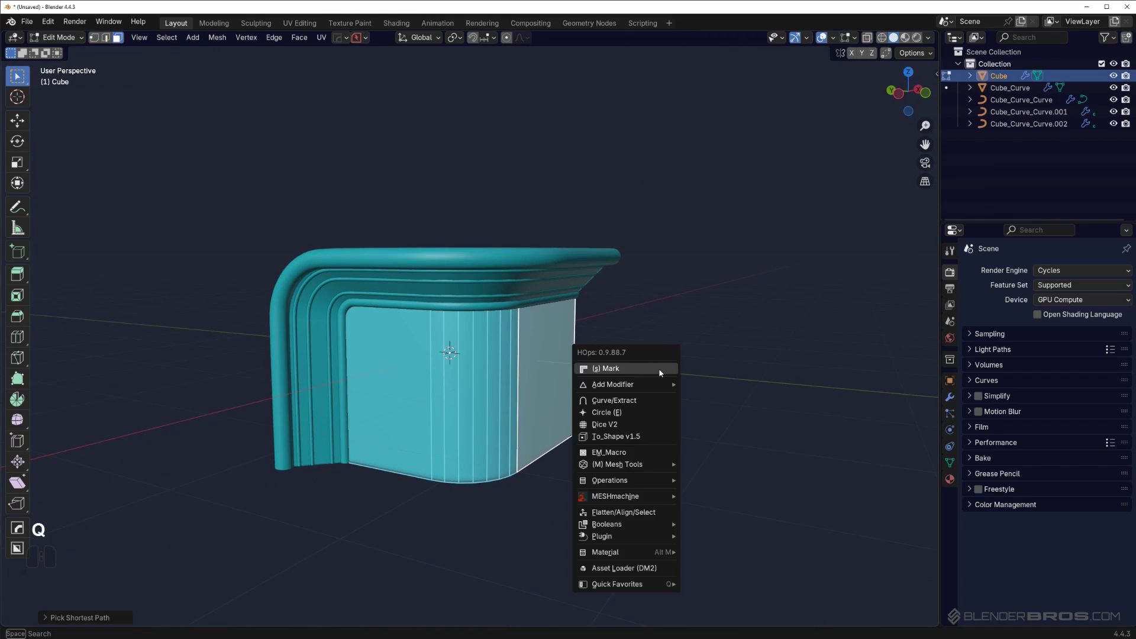
pyautogui.keyDown('shift'); pyautogui.click(649, 405); pyautogui.keyUp('shift')
pyautogui.click(668, 409)
pyautogui.moveTo(668, 410); pyautogui.dragTo(626, 429, button='middle')
pyautogui.press('g')
pyautogui.click(724, 437)
pyautogui.click(733, 353)
pyautogui.keyDown('shift'); pyautogui.moveTo(646, 338); pyautogui.dragTo(610, 332, button='middle'); pyautogui.keyUp('shift')
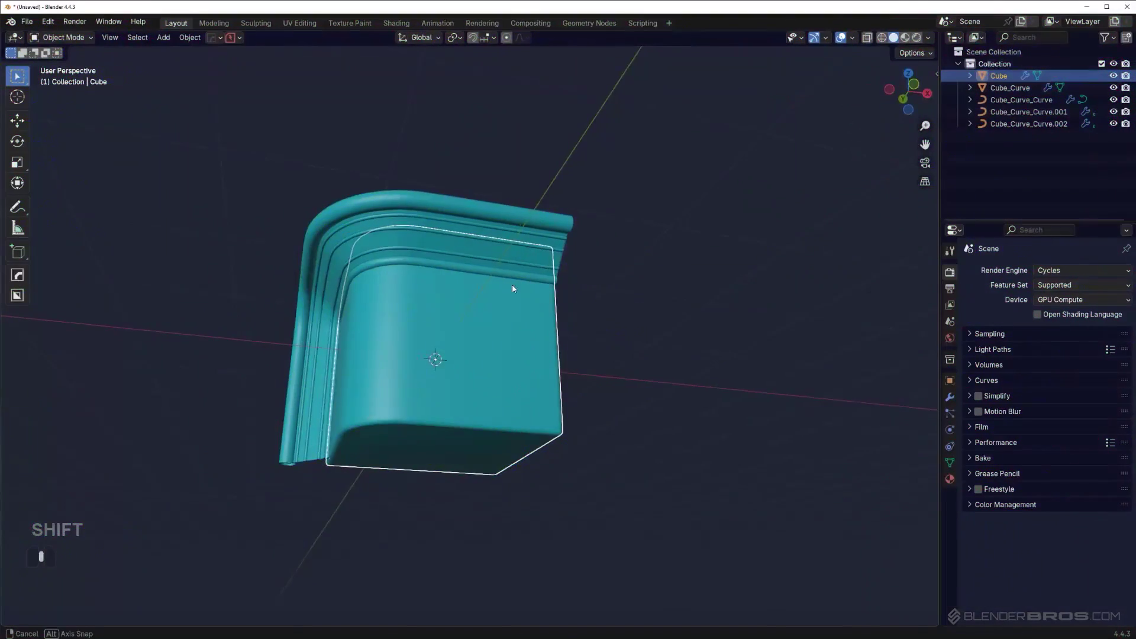
pyautogui.moveTo(535, 290); pyautogui.dragTo(561, 323, button='middle')
pyautogui.scroll(-4, 556, 349)
pyautogui.scroll(2, 464, 329)
pyautogui.click(453, 308)
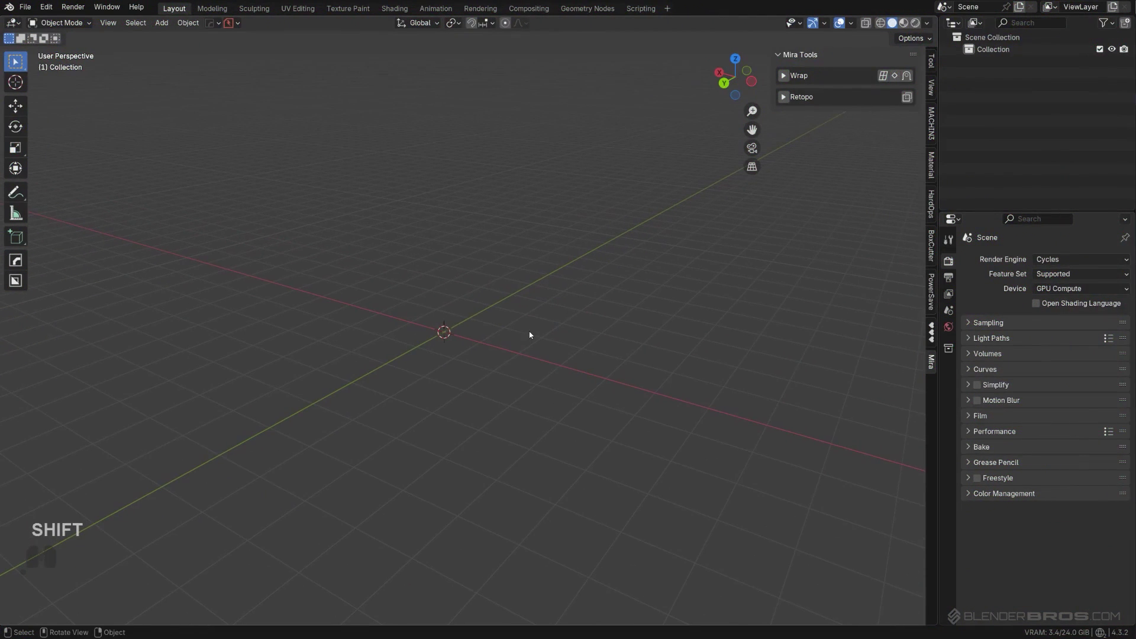
# Add a Bézier curve at the origin of the empty scene.
pyautogui.hotkey('shift', 'a')
pyautogui.moveTo(530, 333)
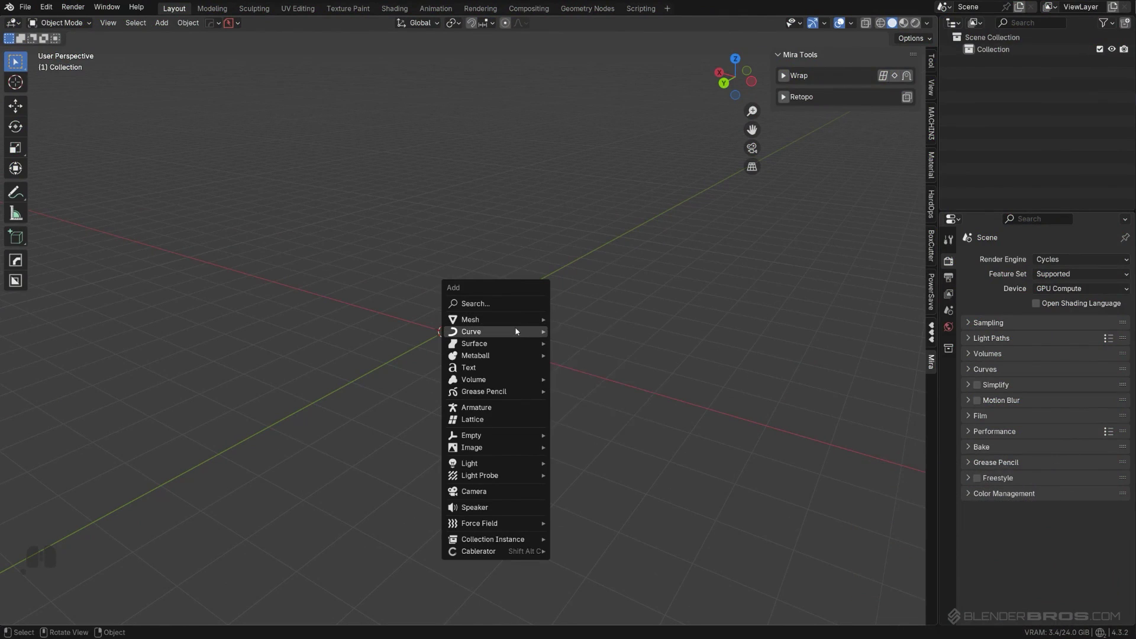
pyautogui.moveTo(514, 332)
pyautogui.click(584, 336)
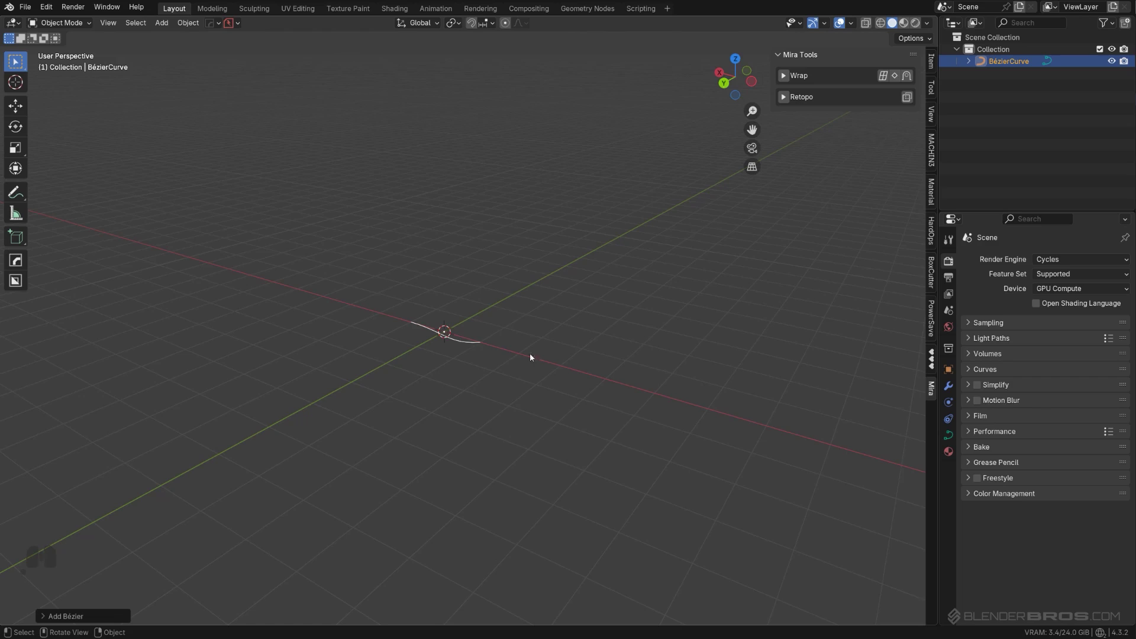
pyautogui.moveTo(523, 360); pyautogui.dragTo(652, 395, button='middle')
pyautogui.scroll(2, 544, 329)
# Move a control point of the Bézier curve to a new position and scale its handles.
pyautogui.press('Tab')
pyautogui.keyDown('shift'); pyautogui.moveTo(507, 326); pyautogui.dragTo(403, 406, button='middle'); pyautogui.keyUp('shift')
pyautogui.press('g')
pyautogui.click(435, 319)
pyautogui.press('s')
pyautogui.click(653, 278)
# Select the control point at the curve's end on the red axis, then scale and rotate its handles.
pyautogui.click(275, 418)
pyautogui.press('s')
pyautogui.click(583, 453)
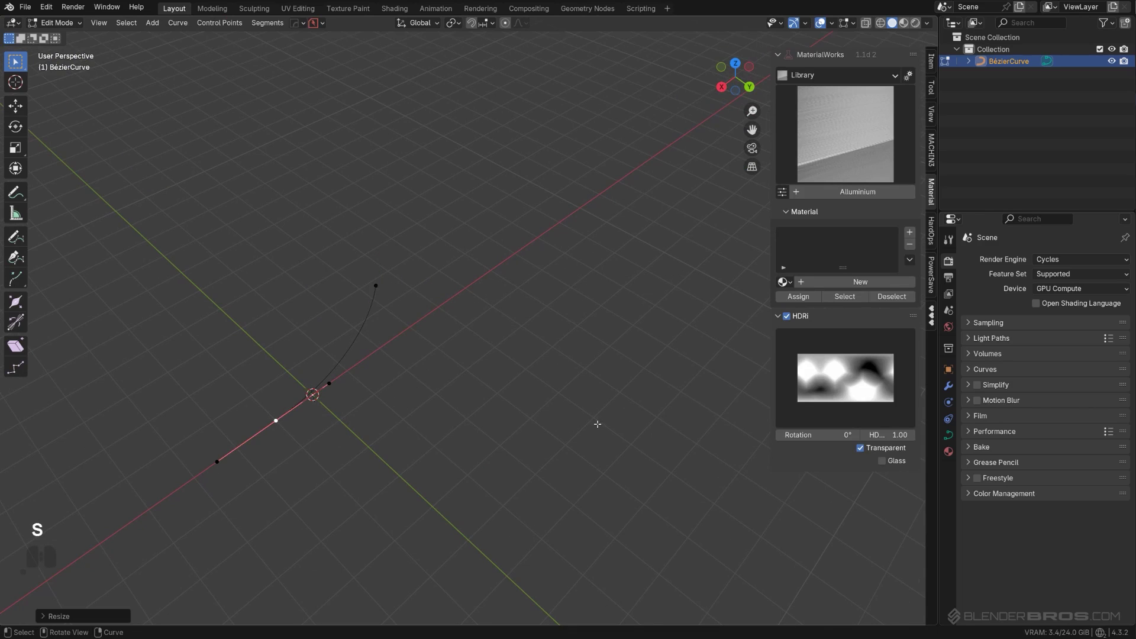
pyautogui.press('r')
pyautogui.click(374, 205)
pyautogui.scroll(1, 358, 278)
pyautogui.keyDown('shift'); pyautogui.moveTo(341, 385); pyautogui.dragTo(432, 362, button='middle'); pyautogui.keyUp('shift')
pyautogui.scroll(2, 432, 363)
# Give the Bézier curve a round pipe thickness with the Hard Ops curve adjustment.
pyautogui.press('Tab')
pyautogui.moveTo(424, 293); pyautogui.dragTo(487, 268, button='middle')
pyautogui.press('q')
pyautogui.click(486, 266)
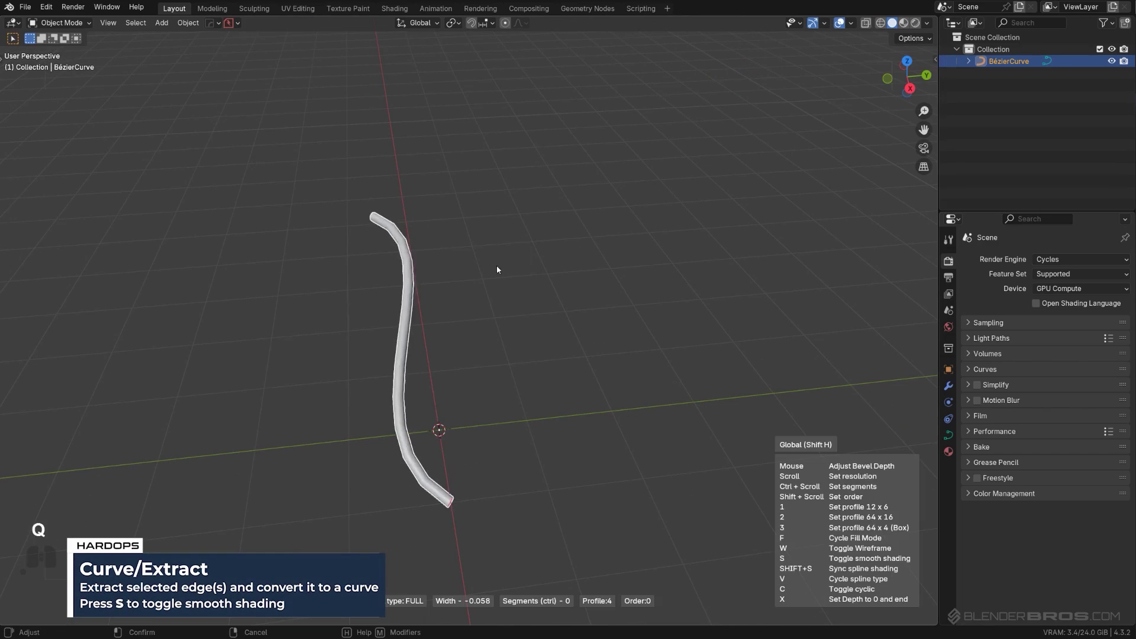
pyautogui.click(515, 269)
pyautogui.moveTo(515, 269); pyautogui.dragTo(345, 350, button='middle')
# Extrude two more control points from the curve's end to extend the pipe into a wave.
pyautogui.press('Tab')
pyautogui.click(553, 355)
pyautogui.keyDown('shift'); pyautogui.moveTo(554, 354); pyautogui.dragTo(435, 336, button='middle'); pyautogui.keyUp('shift')
pyautogui.scroll(-1, 461, 408)
pyautogui.press('e')
pyautogui.click(632, 237)
pyautogui.scroll(-2, 607, 311)
pyautogui.press('e')
pyautogui.click(763, 354)
# Rotate the last control point's handles by about -46 degrees to bend the pipe's end.
pyautogui.moveTo(647, 345); pyautogui.dragTo(483, 389, button='middle')
pyautogui.press('r')
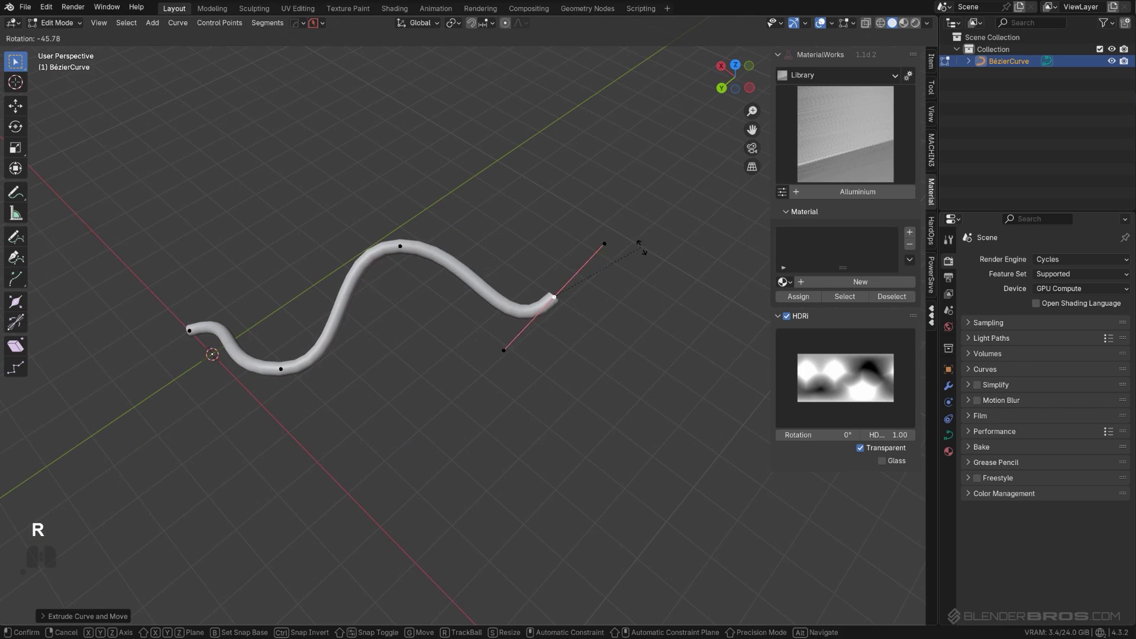
pyautogui.click(642, 249)
pyautogui.keyDown('shift'); pyautogui.moveTo(386, 366); pyautogui.dragTo(538, 318, button='middle'); pyautogui.keyUp('shift')
pyautogui.scroll(-1, 405, 385)
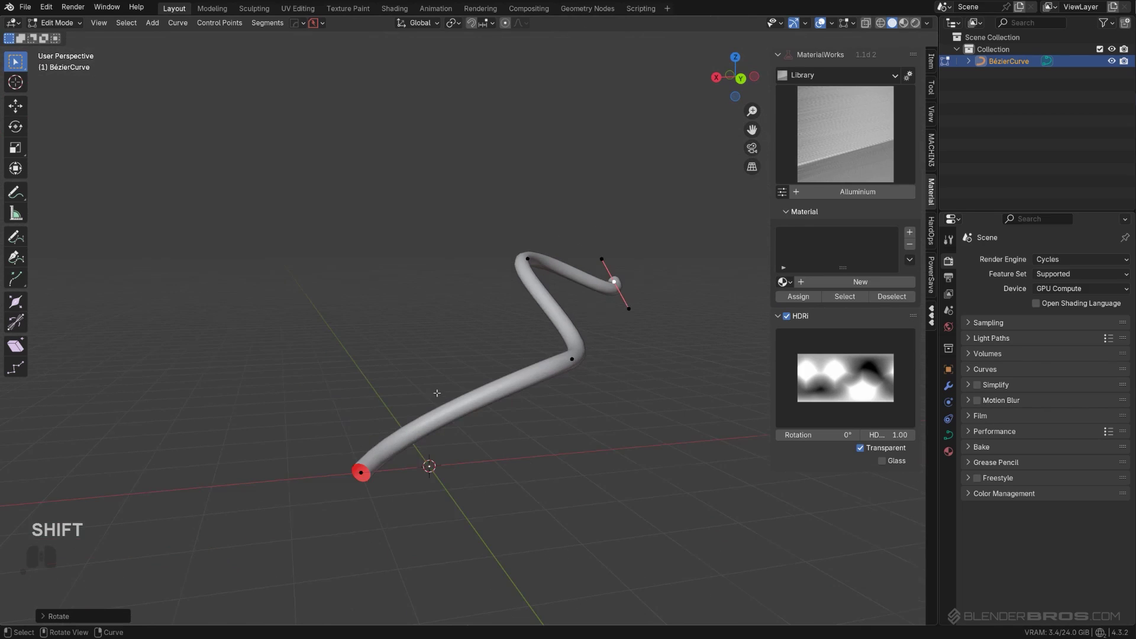
pyautogui.moveTo(436, 394); pyautogui.dragTo(477, 399, button='middle')
pyautogui.scroll(-1, 477, 399)
pyautogui.scroll(1, 479, 390)
# Set the curve's bevel depth to 0 with Adjust Curve, leaving only a thin line.
pyautogui.press('Tab')
pyautogui.keyDown('shift'); pyautogui.moveTo(528, 370); pyautogui.dragTo(478, 367, button='middle'); pyautogui.keyUp('shift')
pyautogui.scroll(1, 509, 360)
pyautogui.press('q')
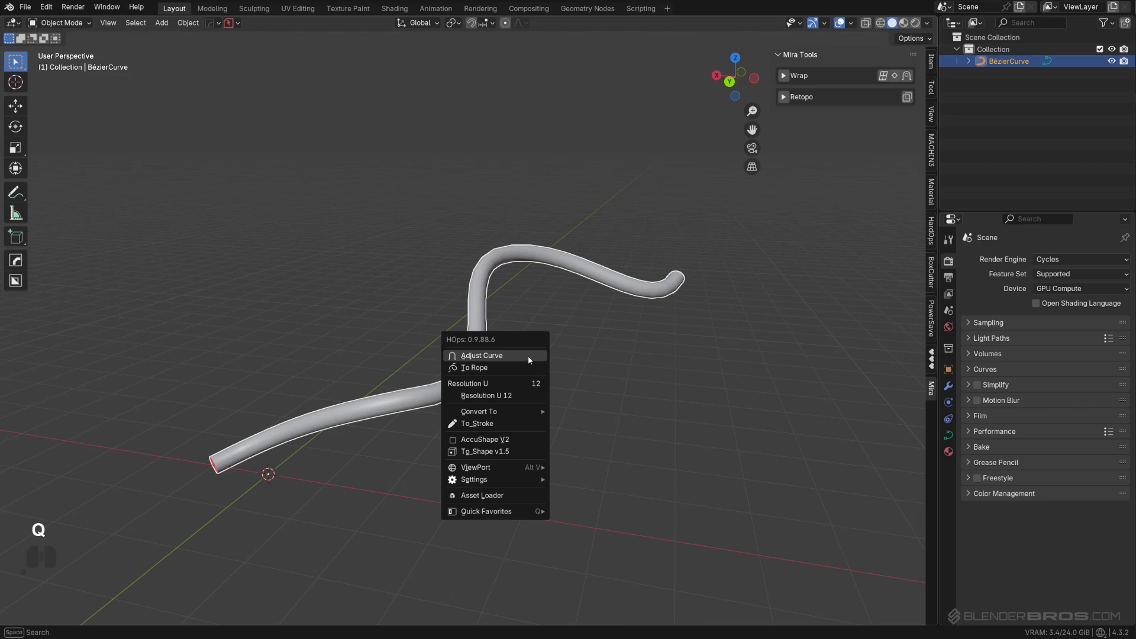
pyautogui.click(525, 357)
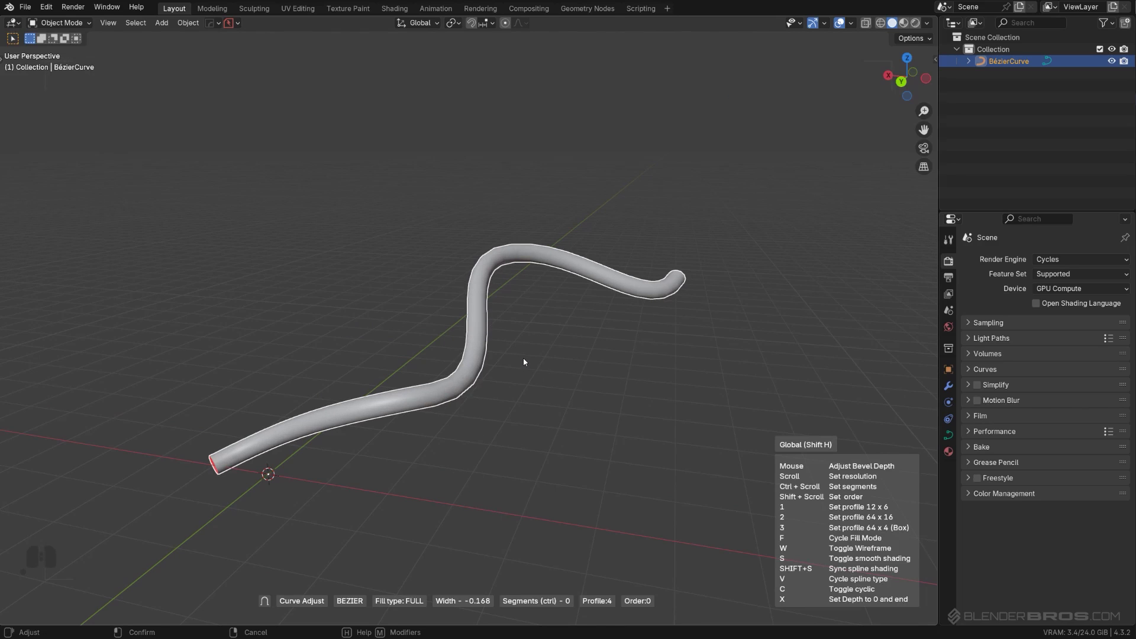
pyautogui.press('x')
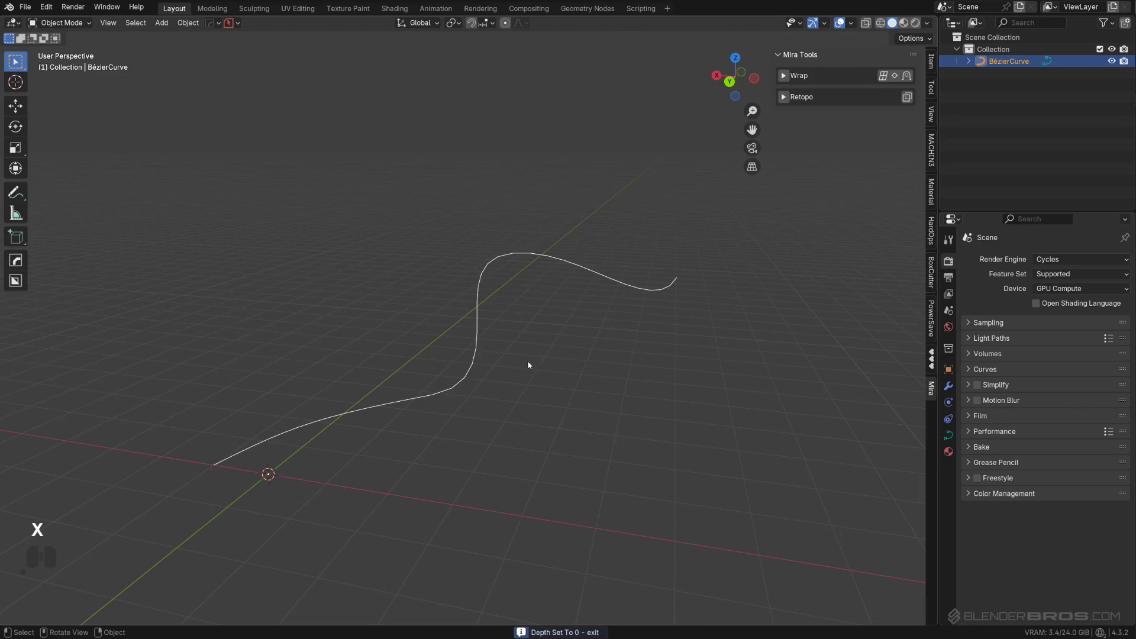
# Convert the curve to a mesh with Visual Geometry to Mesh and open it for vertex editing.
pyautogui.press('Tab')
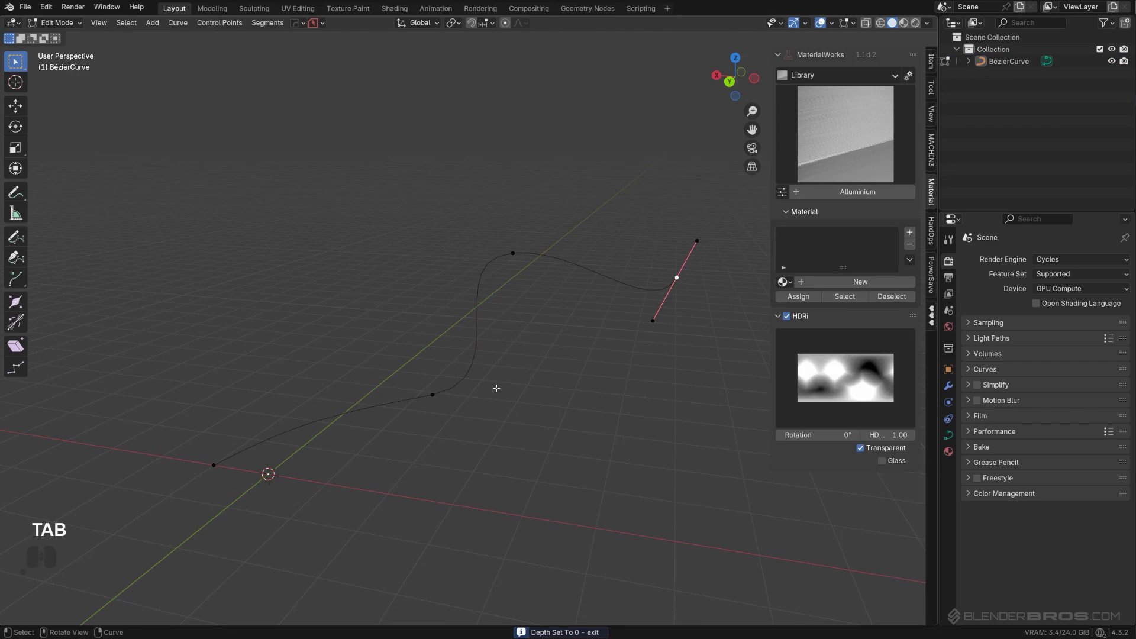
pyautogui.press('Tab')
pyautogui.click(492, 258)
pyautogui.hotkey('ctrl', 'a')
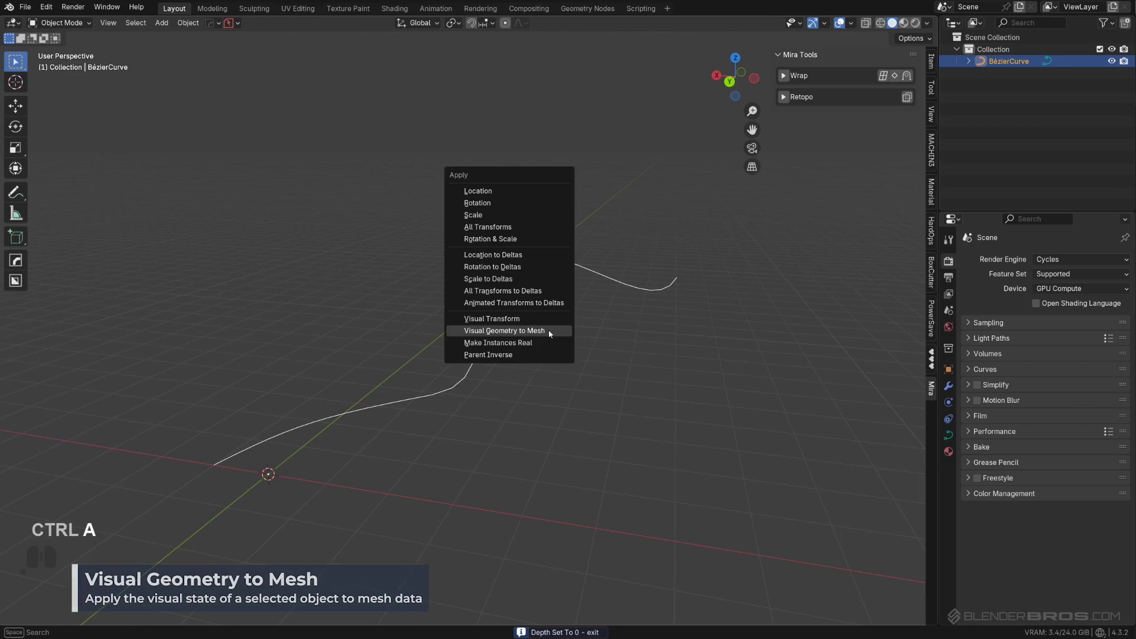
pyautogui.click(548, 331)
pyautogui.press('Tab')
# Select the line's vertices from end to end, reduce the selection with Checker Deselect, and dissolve every other vertex.
pyautogui.moveTo(548, 331); pyautogui.dragTo(716, 390, button='middle')
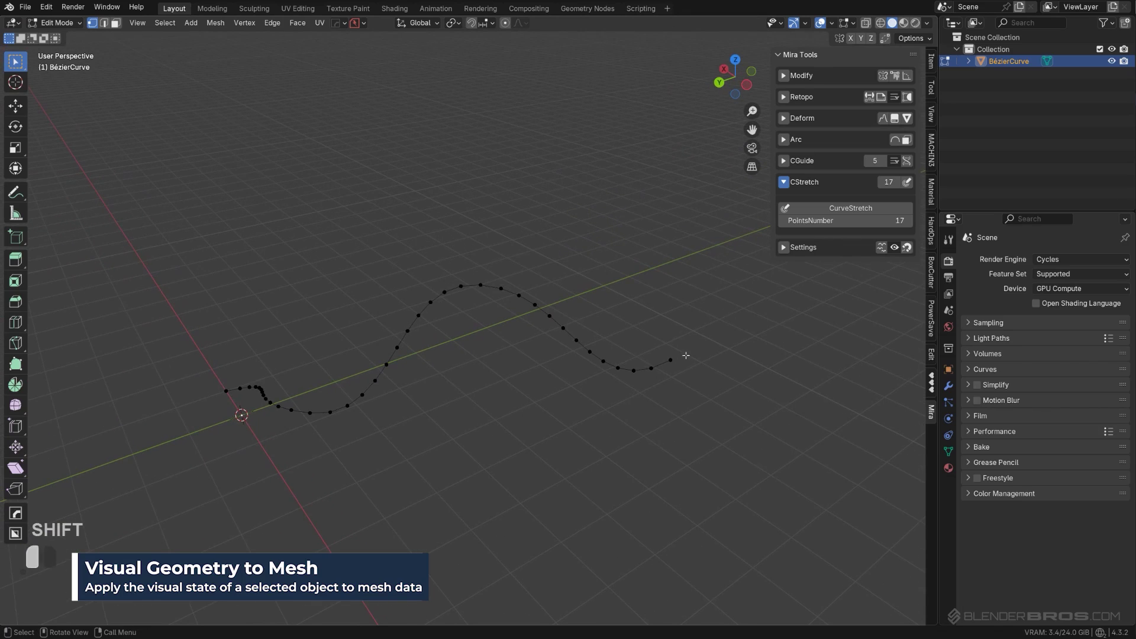
pyautogui.click(686, 356)
pyautogui.keyDown('shift'); pyautogui.moveTo(552, 423); pyautogui.dragTo(578, 467, button='middle'); pyautogui.keyUp('shift')
pyautogui.scroll(-3, 531, 448)
pyautogui.keyDown('ctrl'); pyautogui.click(297, 415); pyautogui.keyUp('ctrl')
pyautogui.scroll(1, 580, 386)
pyautogui.keyDown('shift'); pyautogui.moveTo(599, 413); pyautogui.dragTo(595, 391, button='middle'); pyautogui.keyUp('shift')
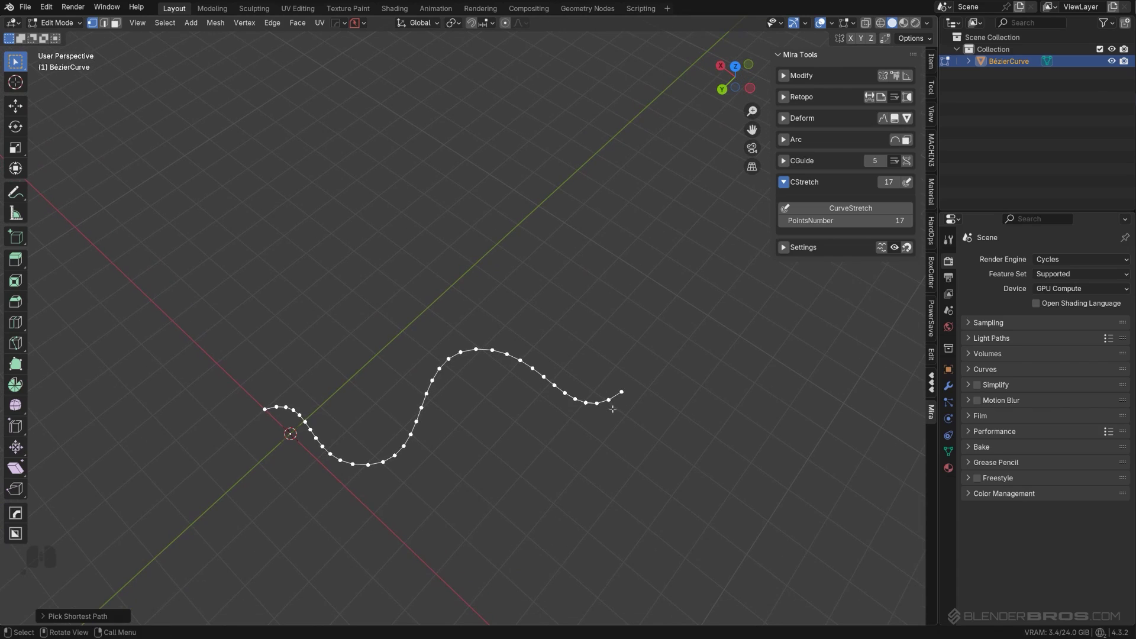
pyautogui.click(163, 23)
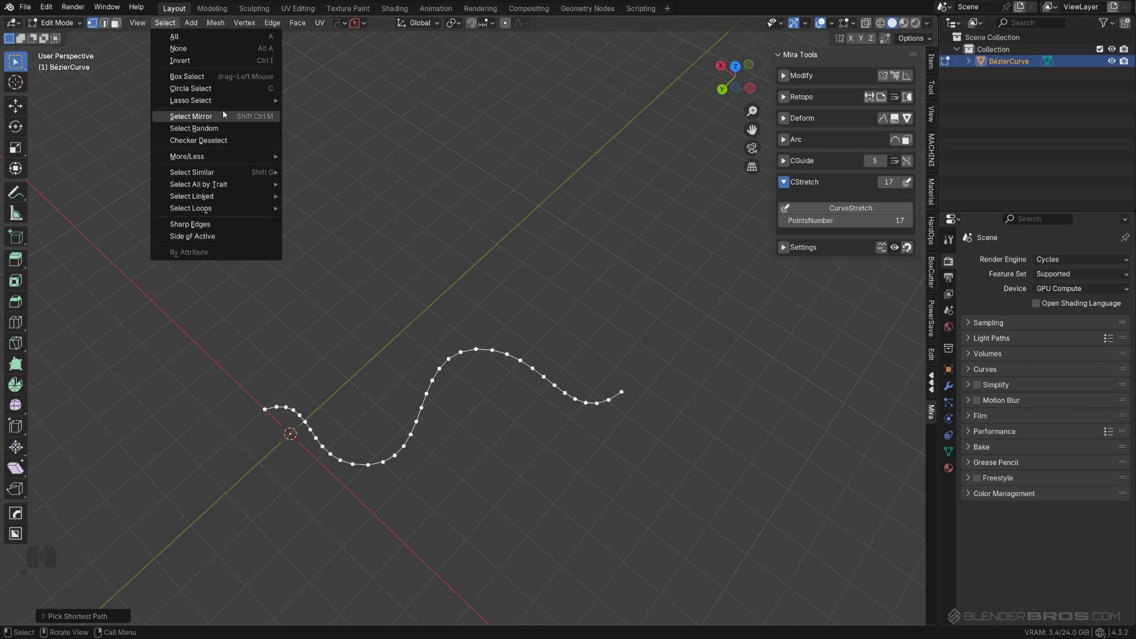
pyautogui.click(225, 141)
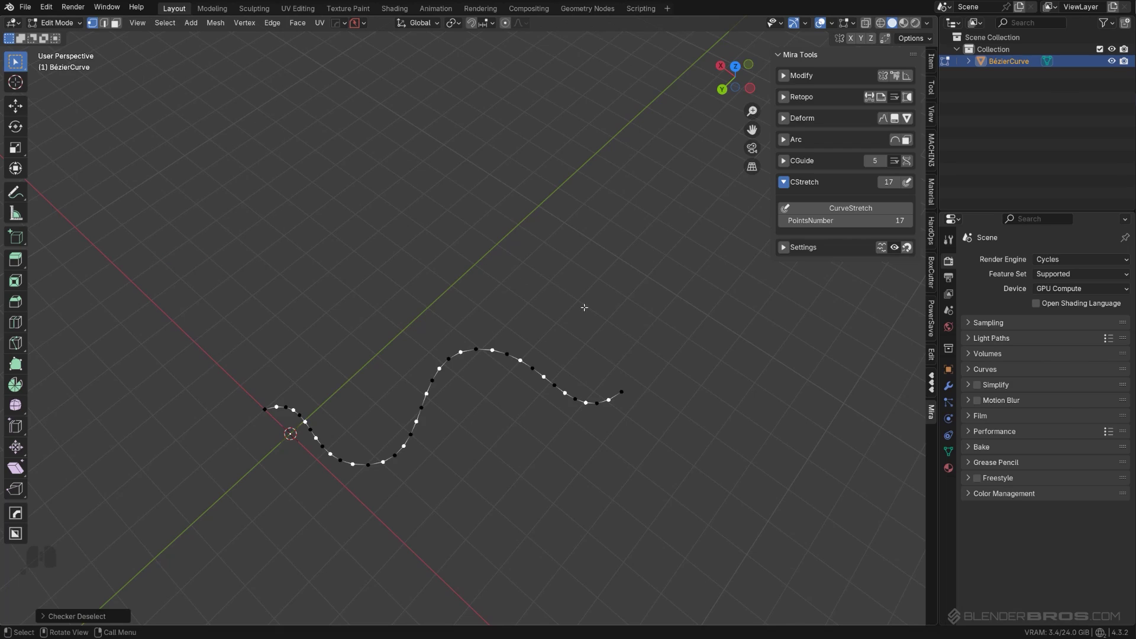
pyautogui.hotkey('ctrl', 'x')
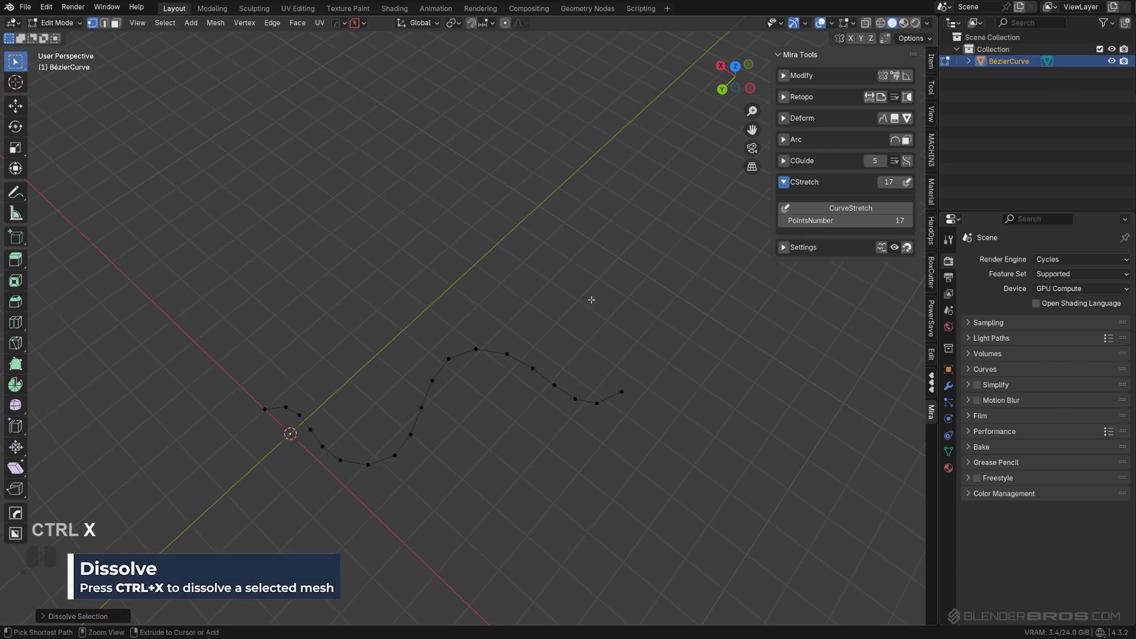
# Extrude three new vertices from the line's far end around to its start and connect the ends into a closed outline.
pyautogui.moveTo(591, 302); pyautogui.dragTo(572, 288, button='middle')
pyautogui.click(623, 396)
pyautogui.keyDown('shift'); pyautogui.moveTo(623, 323); pyautogui.dragTo(691, 409, button='middle'); pyautogui.keyUp('shift')
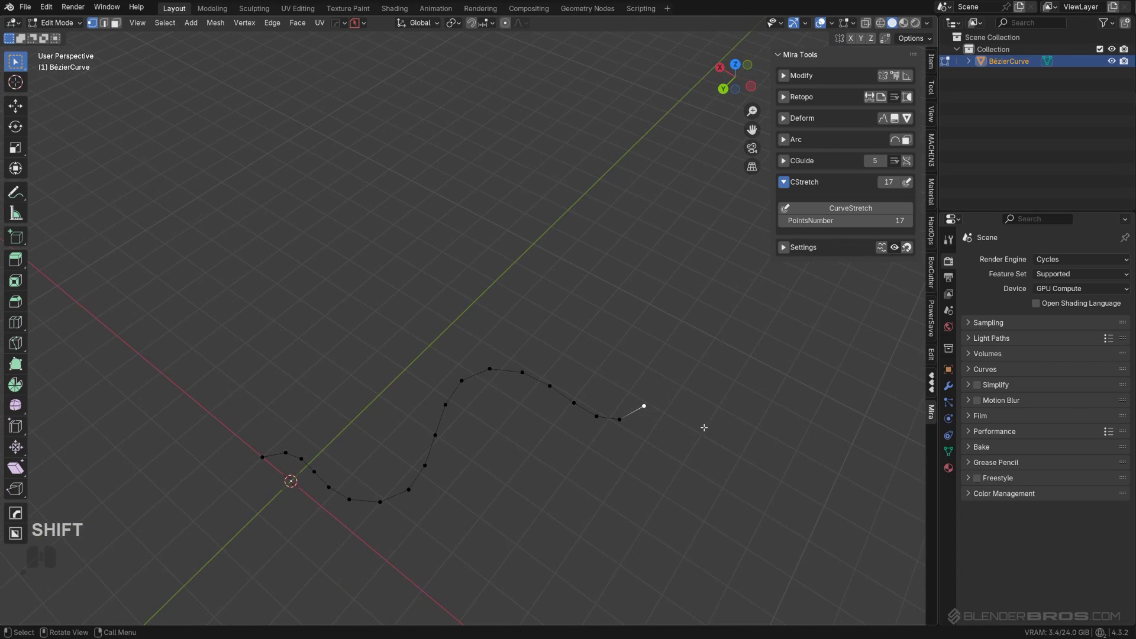
pyautogui.press('e')
pyautogui.click(704, 245)
pyautogui.press('e')
pyautogui.click(481, 228)
pyautogui.press('e')
pyautogui.click(268, 387)
pyautogui.keyDown('shift'); pyautogui.click(264, 454); pyautogui.keyUp('shift')
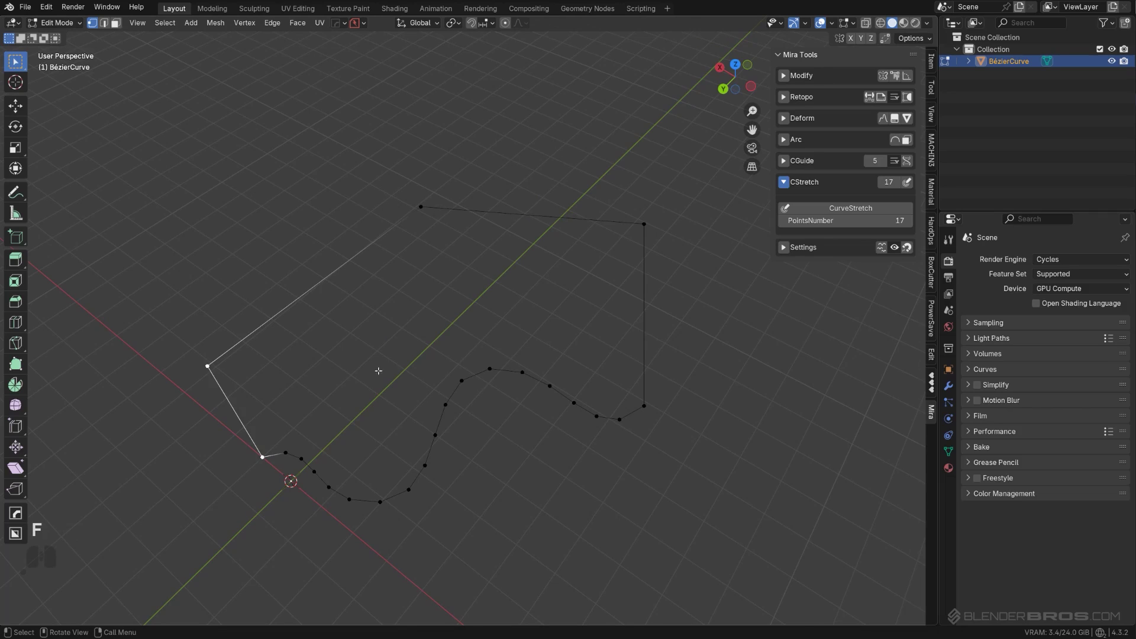
# Vertex-bevel the outline's three extruded corner vertices with 3 segments and an offset of about 0.82 m.
pyautogui.moveTo(379, 370); pyautogui.dragTo(316, 257, button='middle')
pyautogui.click(362, 175)
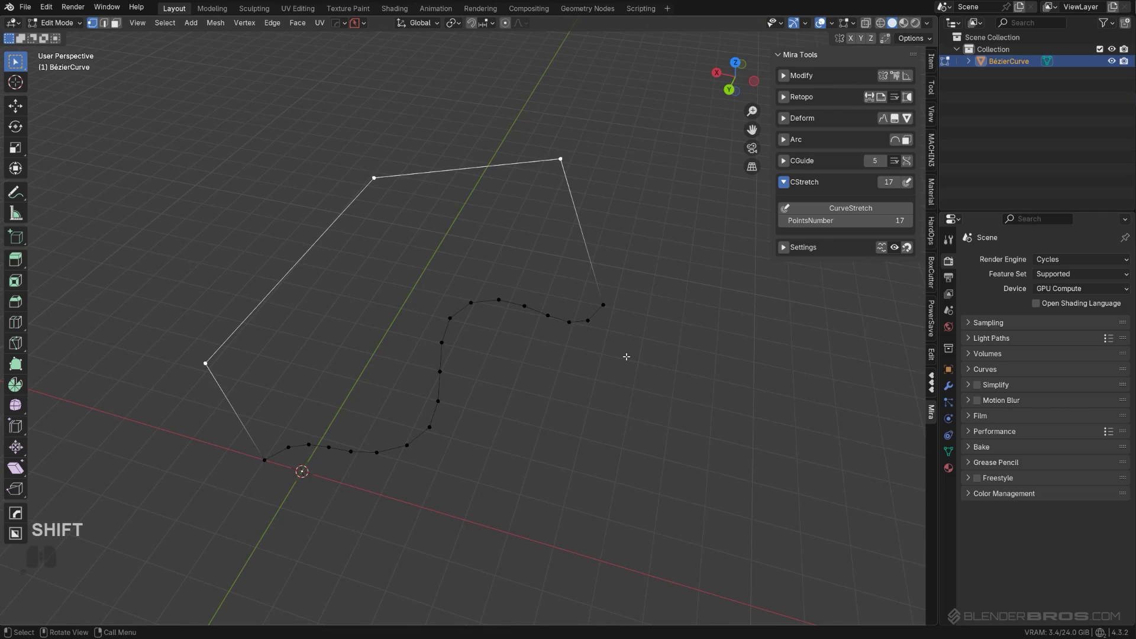
pyautogui.hotkey('ctrl', 'b')
pyautogui.hotkey('ctrl', 'shift', 'b')
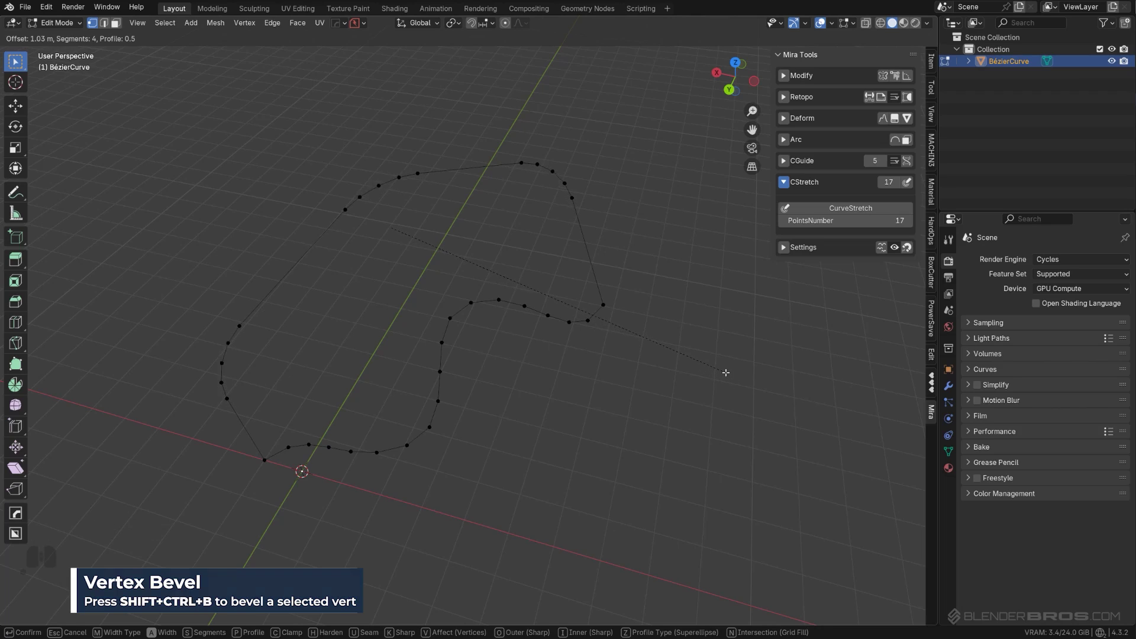
pyautogui.scroll(-2, 725, 370)
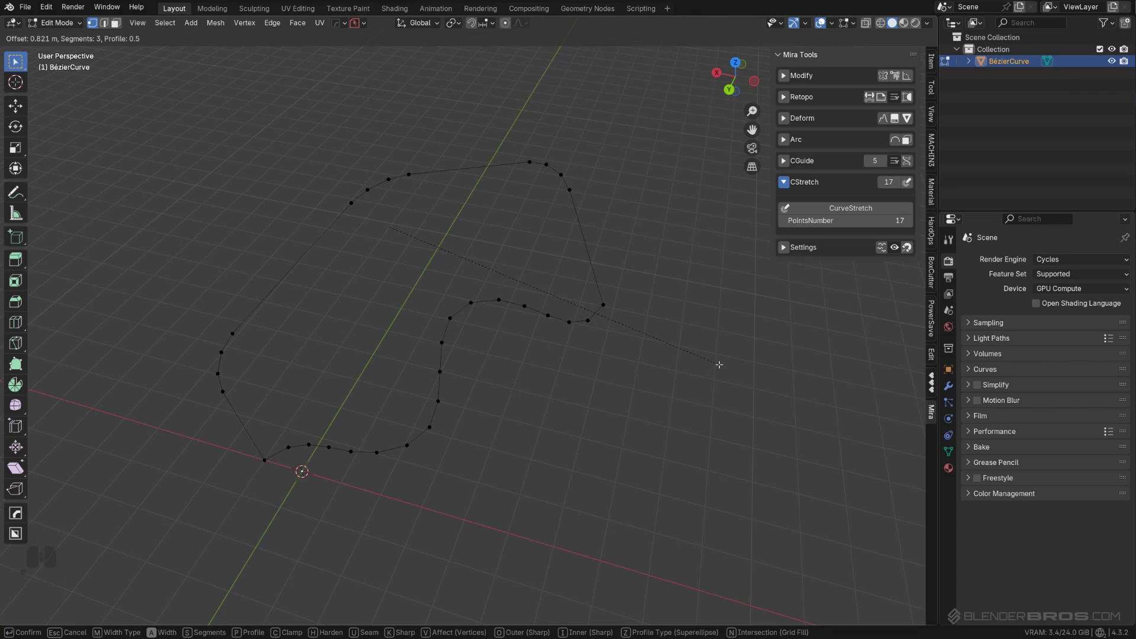
pyautogui.click(719, 365)
# Accept the corner bevel and subdivide the outline's four straight edges between the rounded corners once.
pyautogui.click(613, 306)
pyautogui.scroll(2, 594, 325)
pyautogui.keyDown('shift'); pyautogui.moveTo(594, 324); pyautogui.dragTo(598, 350, button='middle'); pyautogui.keyUp('shift')
pyautogui.press('Tab')
pyautogui.hotkey('ctrl', 'z')
pyautogui.keyDown('shift'); pyautogui.click(234, 268); pyautogui.keyUp('shift')
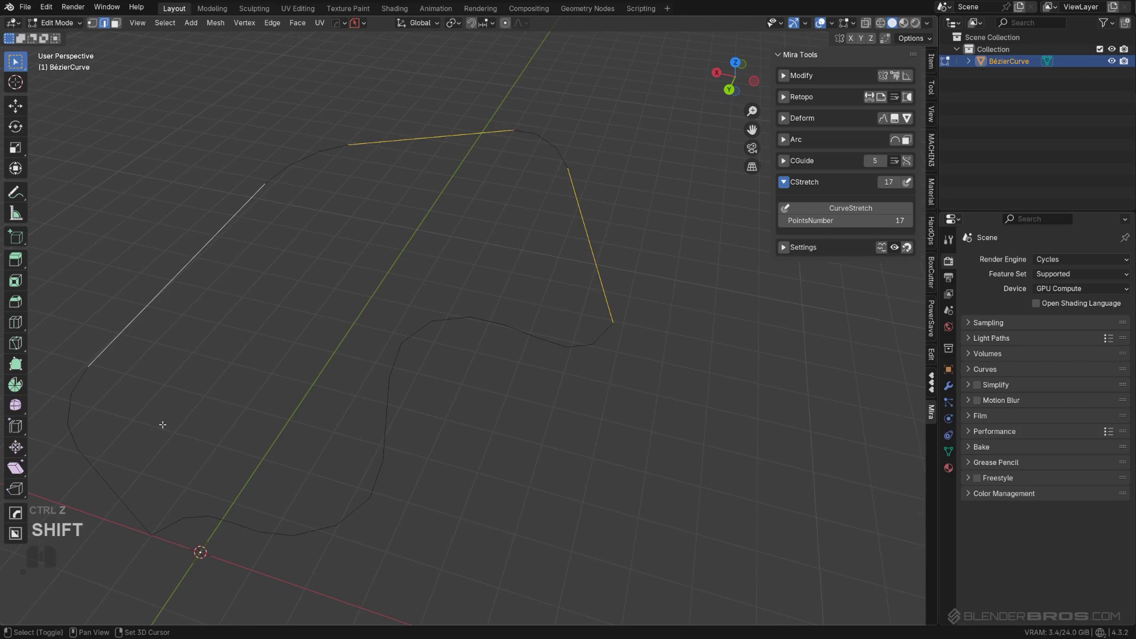
pyautogui.rightClick(625, 398)
pyautogui.click(616, 282)
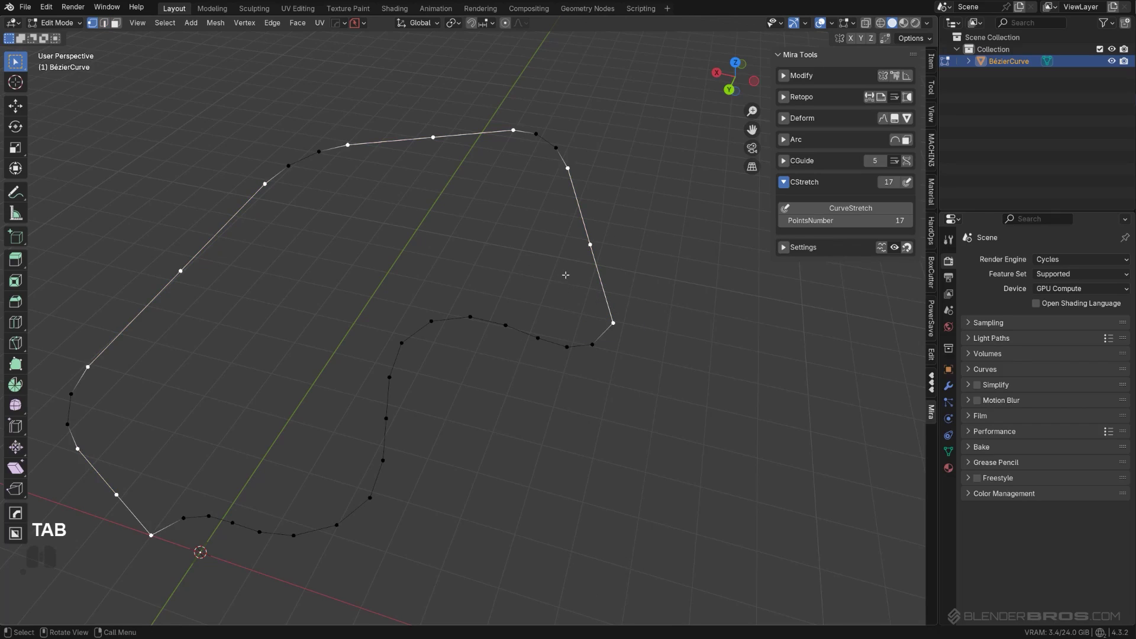
# Vertex-bevel the midpoints of the outline's top and right straight edges with 3 segments to spread vertices evenly along them.
pyautogui.click(608, 250)
pyautogui.keyDown('shift'); pyautogui.click(431, 142); pyautogui.keyUp('shift')
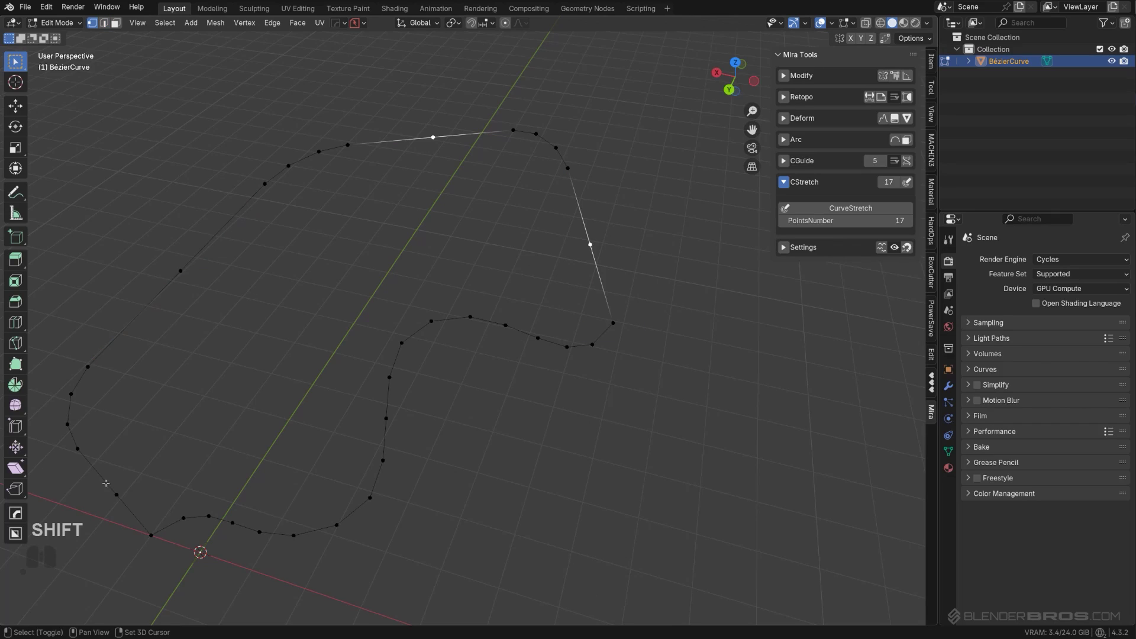
pyautogui.hotkey('ctrl', 'shift', 'b')
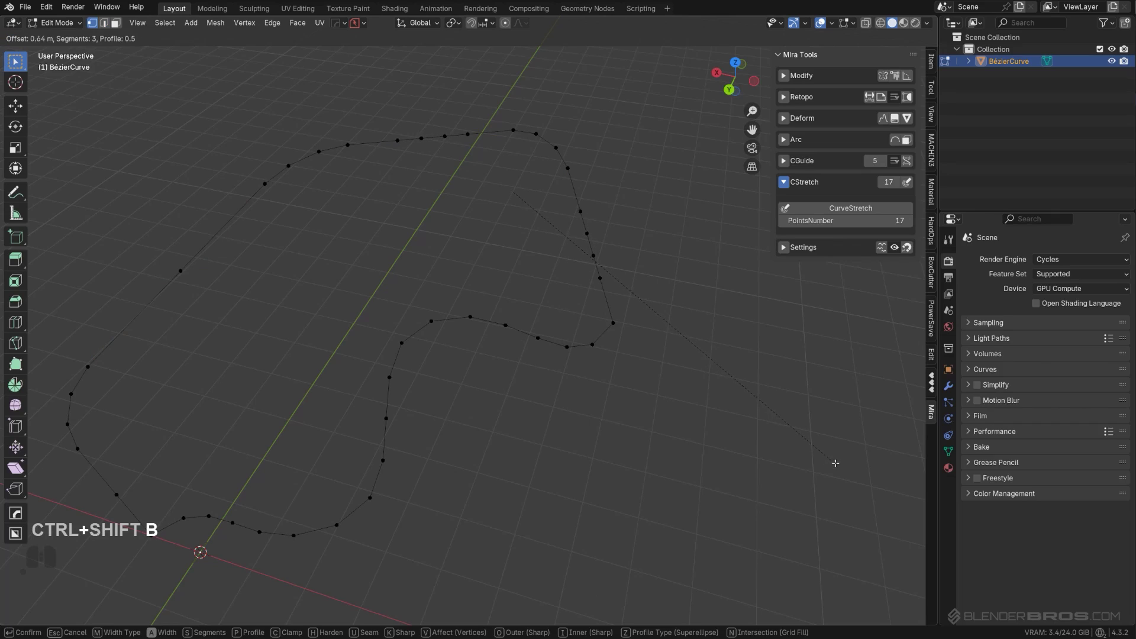
pyautogui.click(843, 468)
# Vertex-bevel the midpoint of the outline's long left edge with 5 segments and an offset of about 1.52 m.
pyautogui.click(180, 286)
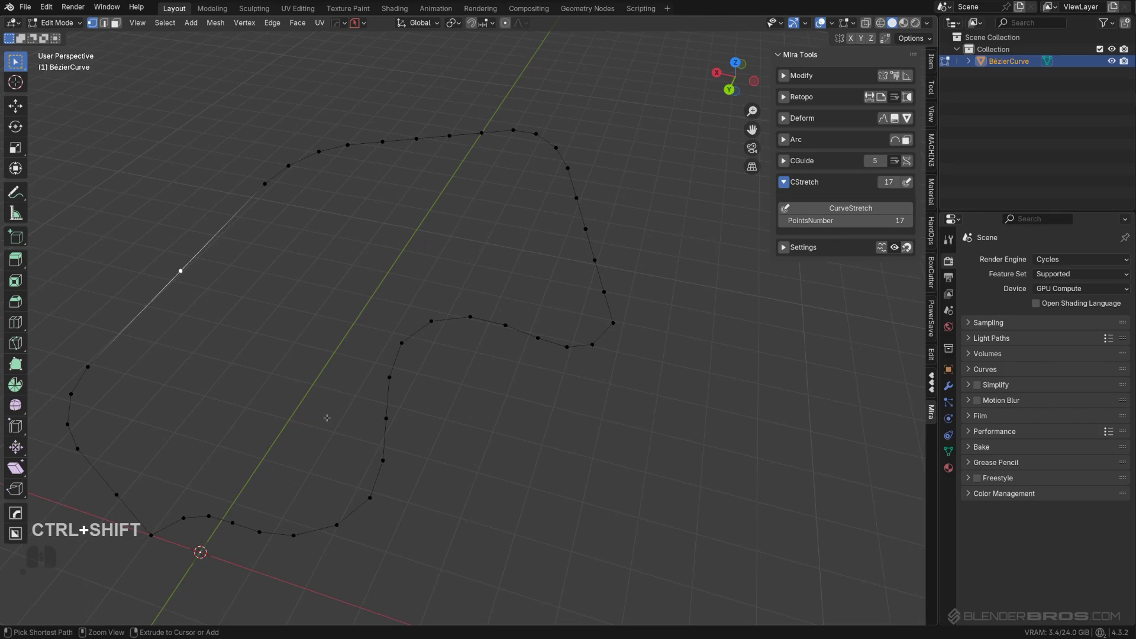
pyautogui.hotkey('ctrl', 'z')
pyautogui.hotkey('ctrl', 'z')
pyautogui.hotkey('ctrl', 'shift', 'b')
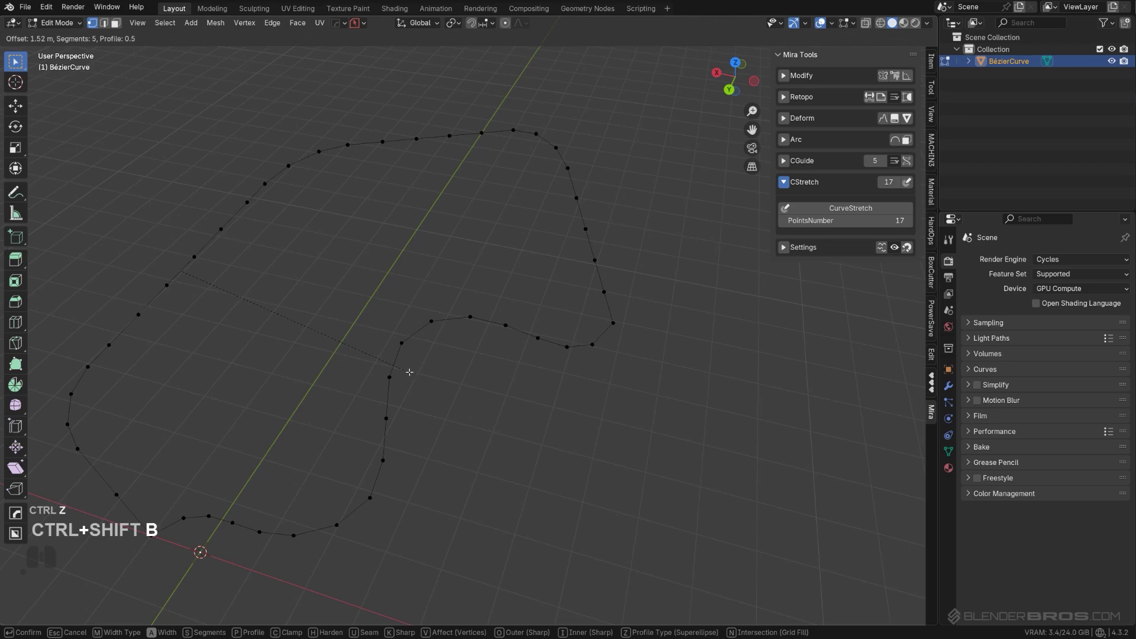
pyautogui.click(408, 371)
# Vertex-bevel the midpoint of the short lower-left edge with 1 segment and an offset of about 0.38 m.
pyautogui.click(117, 494)
pyautogui.hotkey('ctrl', 'shift', 'b')
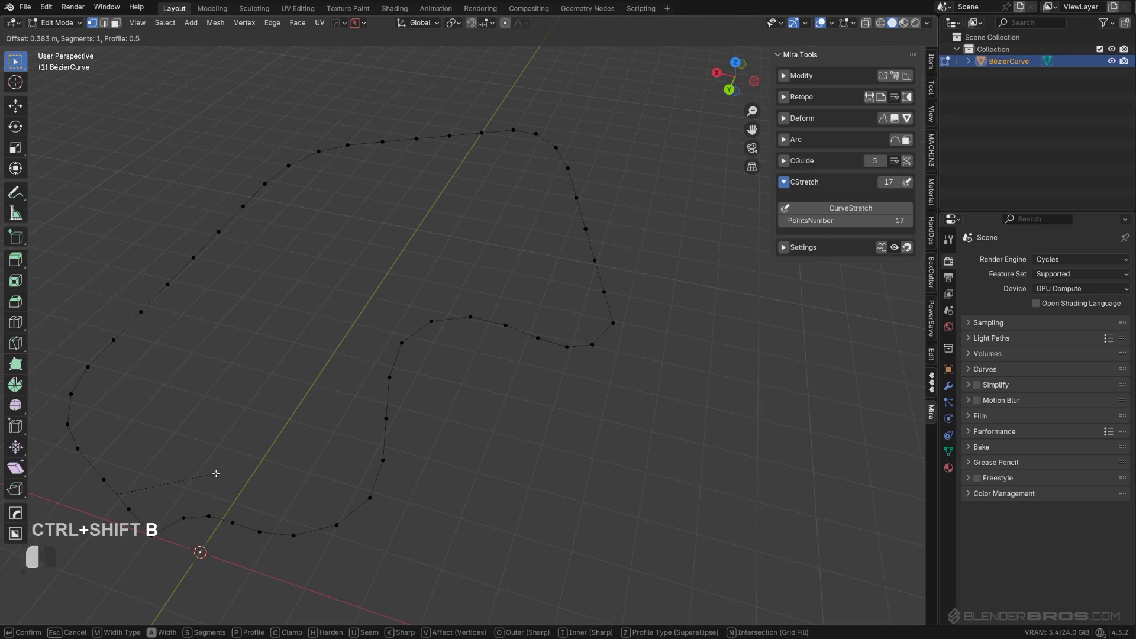
pyautogui.click(216, 474)
# Try to extract the outline as a thick curve pipe with HardOps Curve/Extract.
pyautogui.scroll(-2, 482, 396)
pyautogui.keyDown('shift'); pyautogui.moveTo(527, 391); pyautogui.dragTo(429, 441, button='middle'); pyautogui.keyUp('shift')
pyautogui.keyDown('shift'); pyautogui.click(612, 419); pyautogui.keyUp('shift')
pyautogui.press('Tab')
pyautogui.press('q')
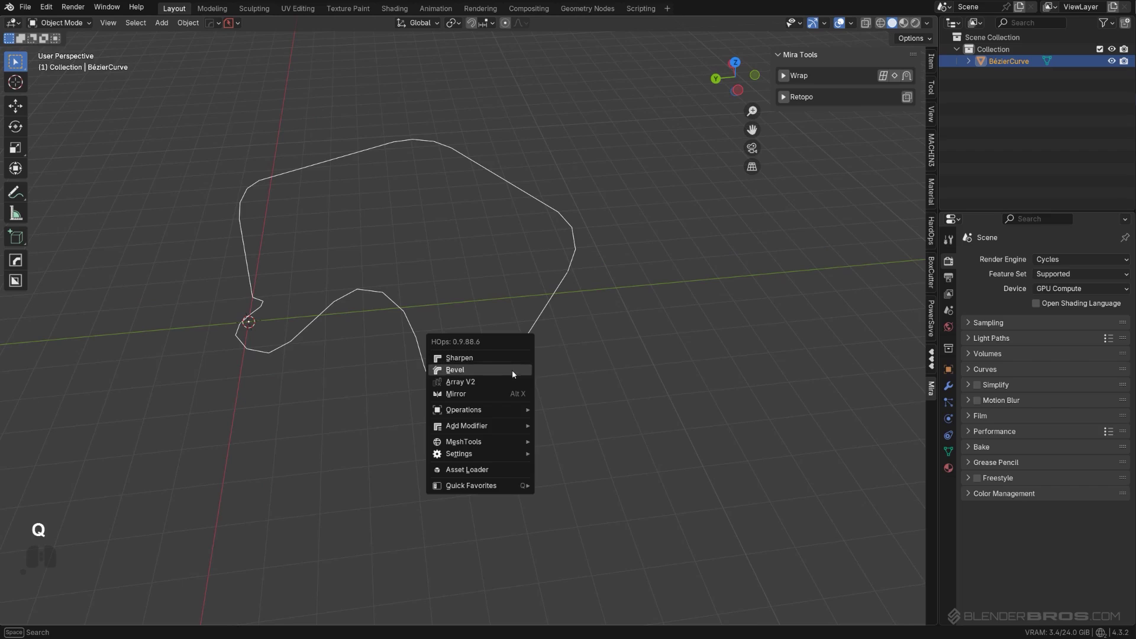
pyautogui.moveTo(521, 409)
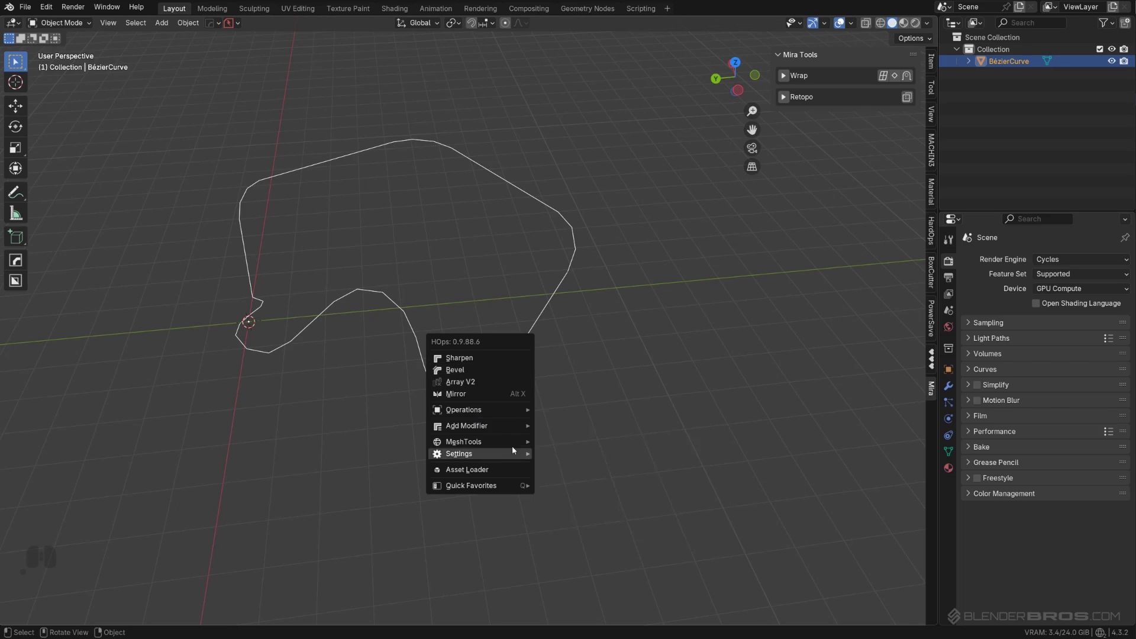
pyautogui.moveTo(498, 442)
pyautogui.click(575, 564)
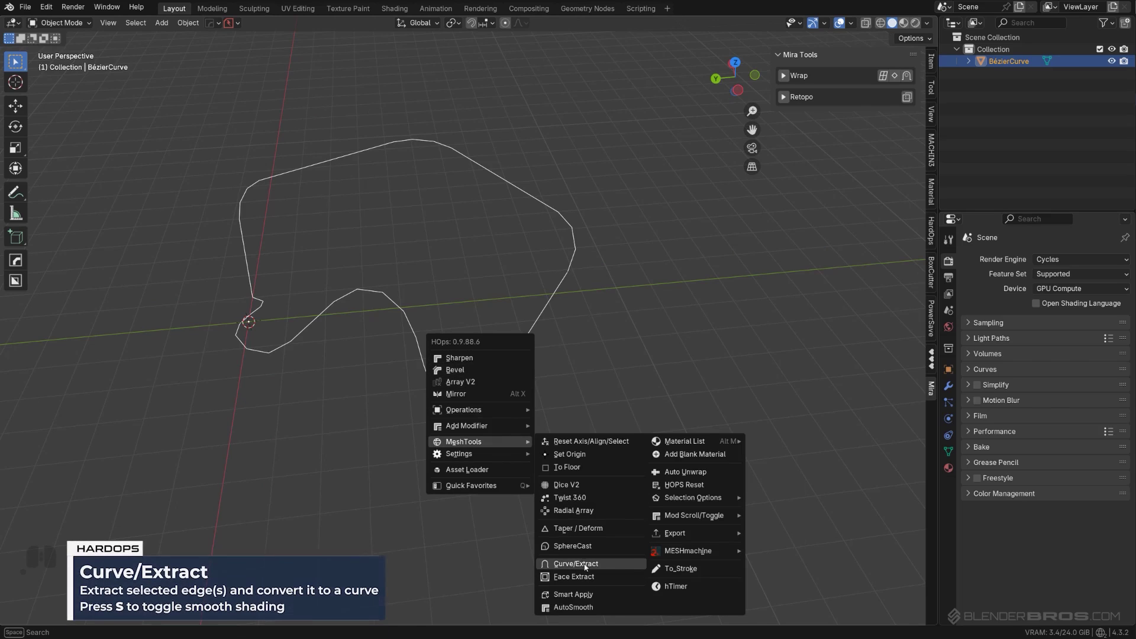
pyautogui.moveTo(536, 541)
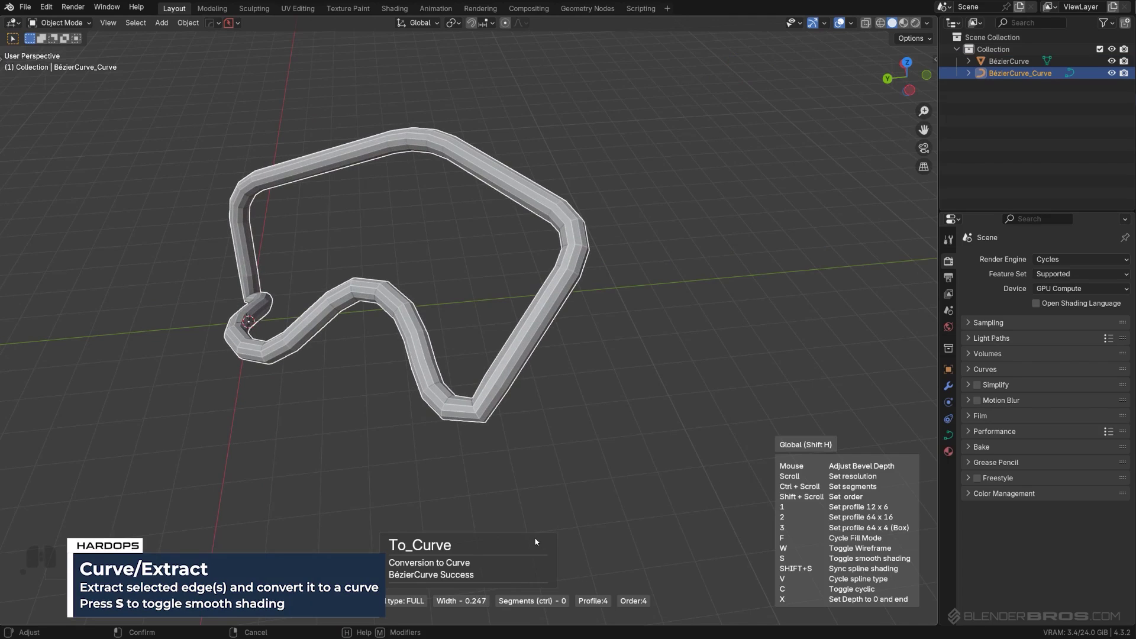
pyautogui.press('x')
# Undo the curve extraction and go back to editing the outline's vertices.
pyautogui.press('Tab')
pyautogui.moveTo(551, 375); pyautogui.dragTo(588, 380, button='middle')
pyautogui.hotkey('ctrl', 'z')
pyautogui.hotkey('ctrl', 'z')
pyautogui.hotkey('ctrl', 'z')
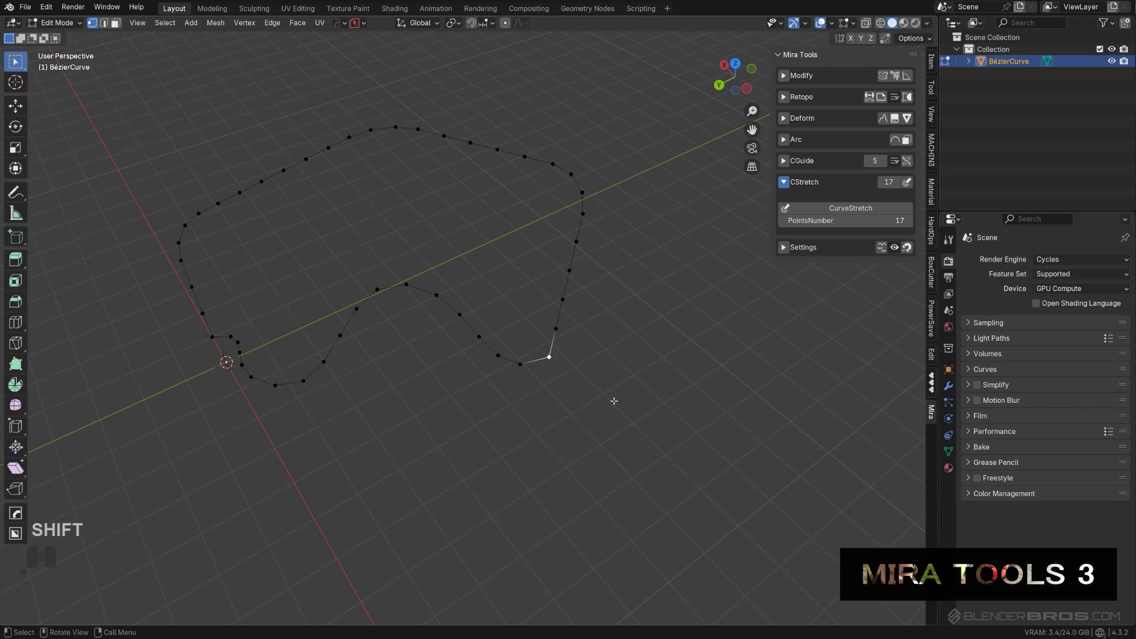
pyautogui.press('n')
pyautogui.press('n')
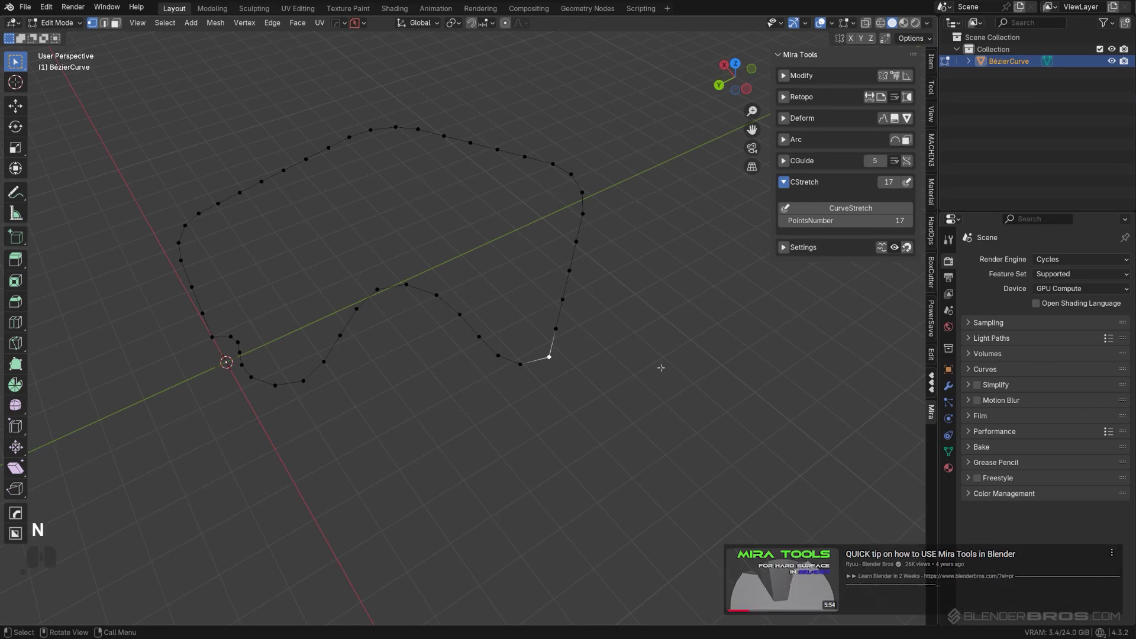
pyautogui.keyDown('shift'); pyautogui.moveTo(625, 360); pyautogui.dragTo(652, 379, button='middle'); pyautogui.keyUp('shift')
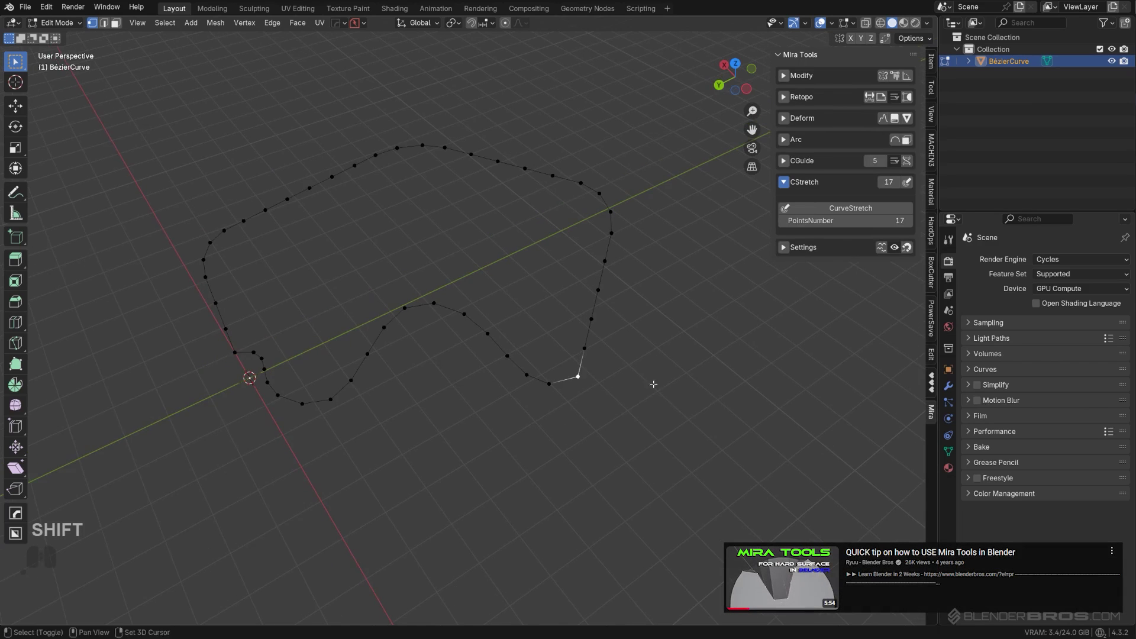
pyautogui.keyDown('shift'); pyautogui.moveTo(573, 366); pyautogui.dragTo(556, 372, button='middle'); pyautogui.keyUp('shift')
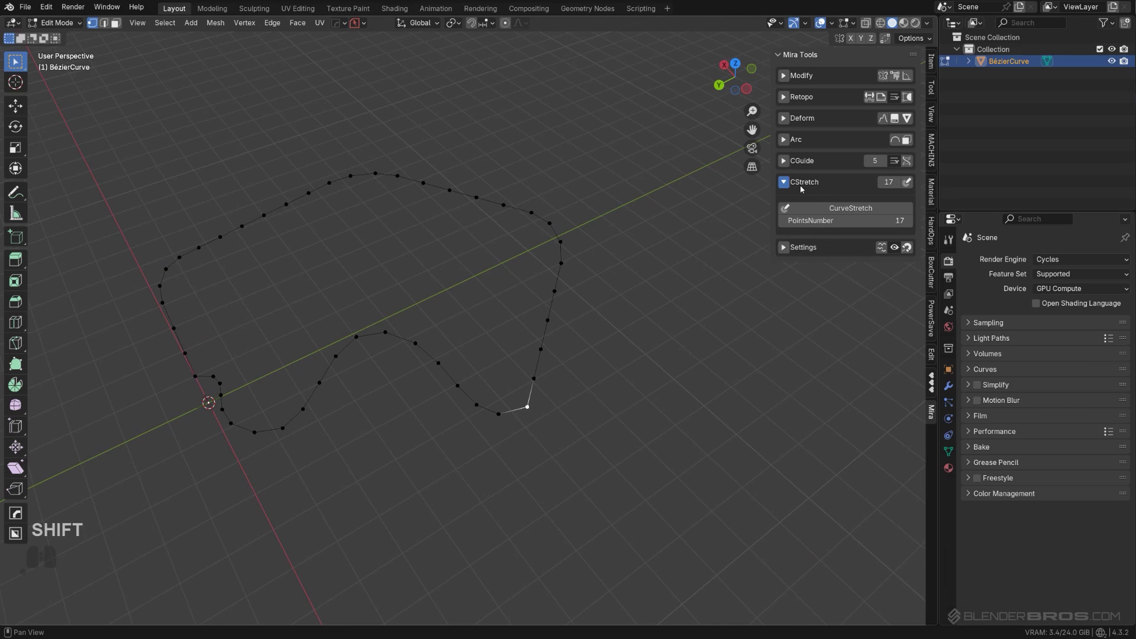
# Select the vertex path from the outline's right side to the wavy curve's crest and smooth it with CurveStretch using 10 points.
pyautogui.keyDown('shift'); pyautogui.moveTo(586, 351); pyautogui.dragTo(631, 323, button='middle'); pyautogui.keyUp('shift')
pyautogui.scroll(1, 651, 314)
pyautogui.keyDown('shift'); pyautogui.moveTo(662, 276); pyautogui.dragTo(673, 266, button='middle'); pyautogui.keyUp('shift')
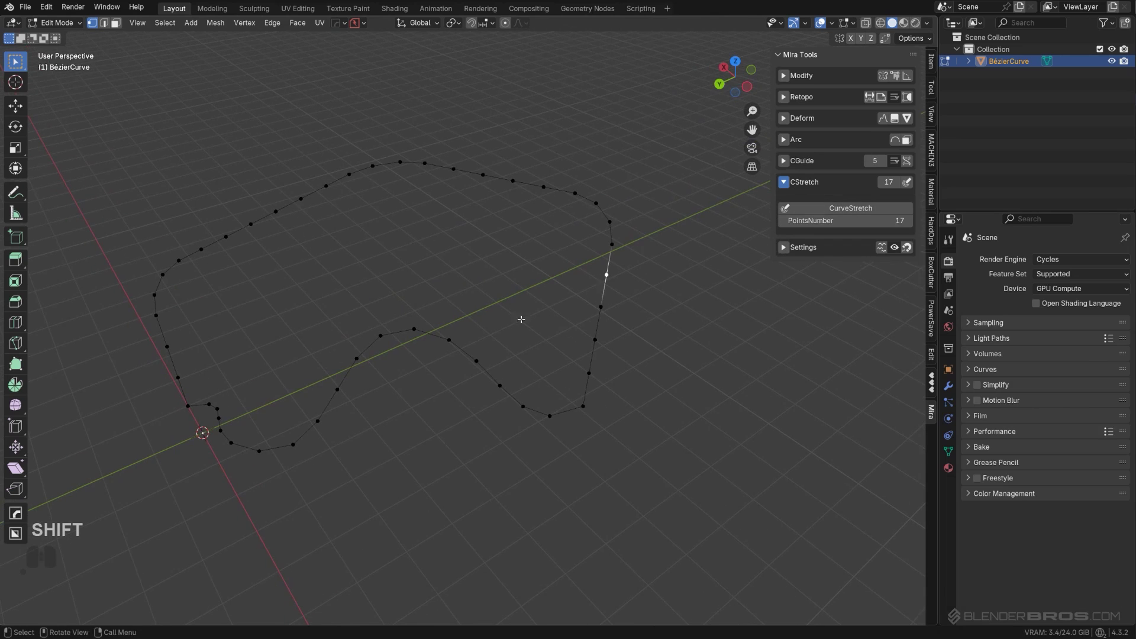
pyautogui.keyDown('ctrl'); pyautogui.click(381, 338); pyautogui.keyUp('ctrl')
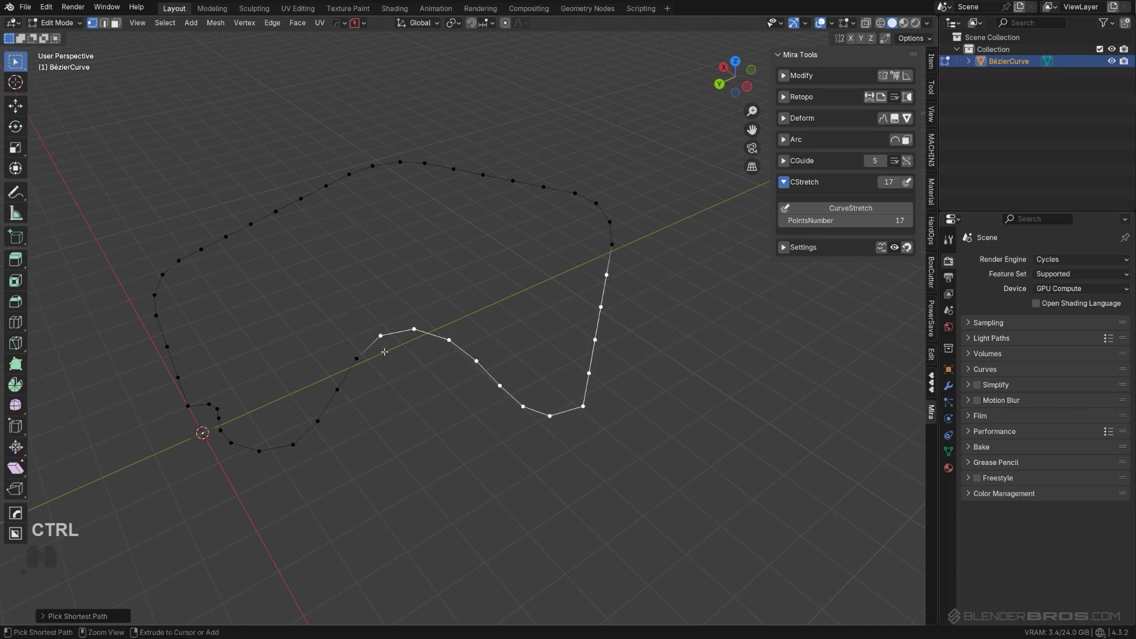
pyautogui.moveTo(428, 362); pyautogui.dragTo(429, 349, button='middle')
pyautogui.keyDown('shift'); pyautogui.moveTo(428, 350); pyautogui.dragTo(417, 347, button='middle'); pyautogui.keyUp('shift')
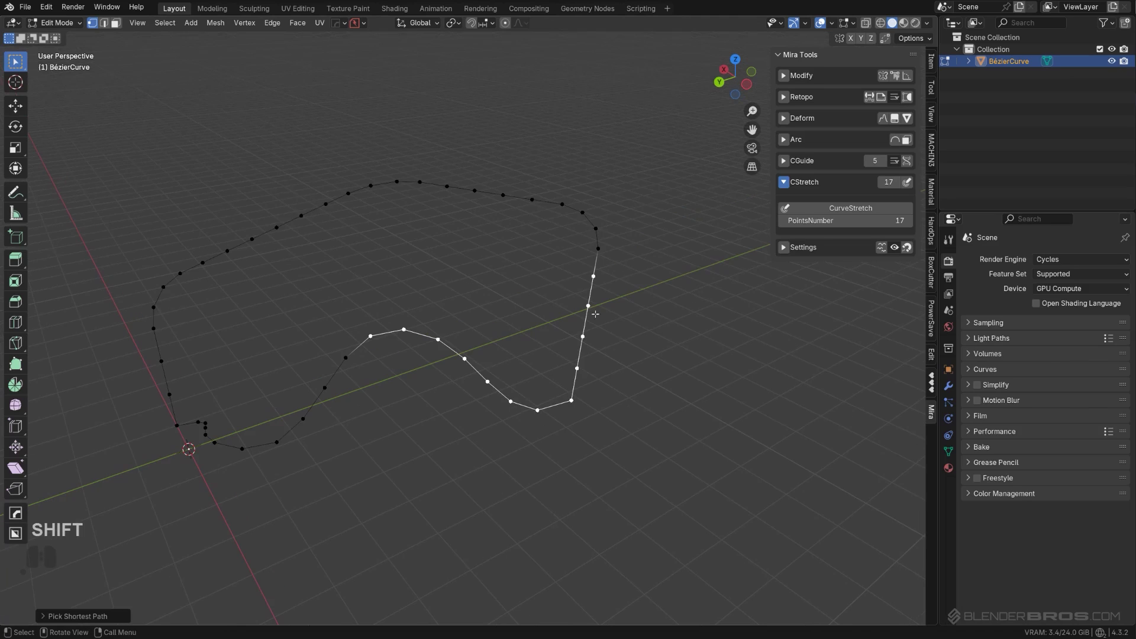
pyautogui.click(858, 211)
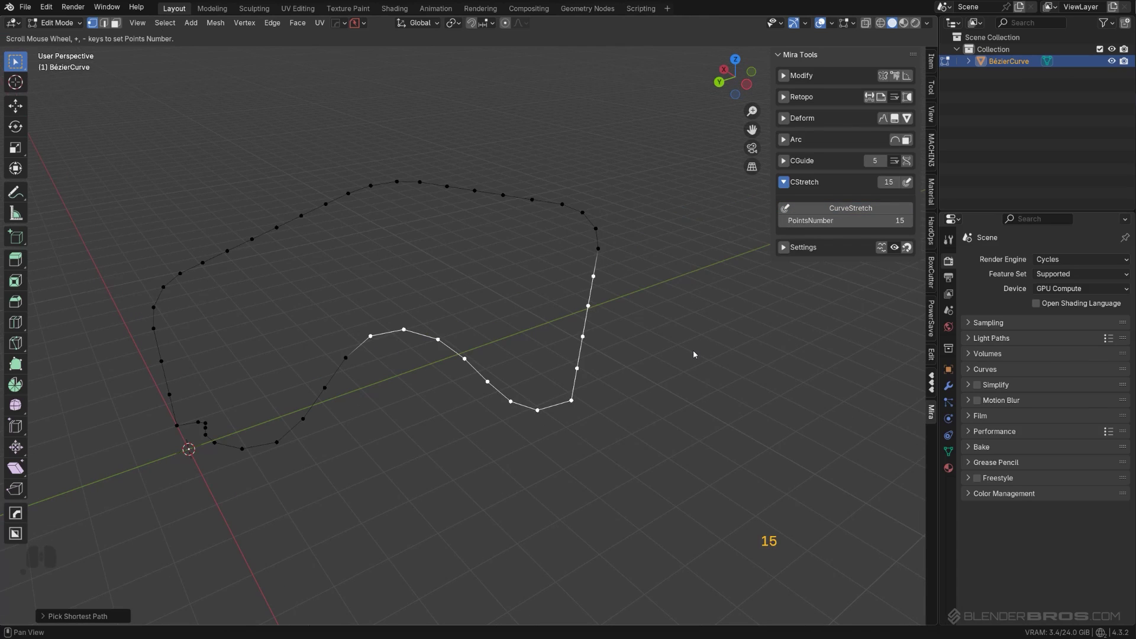
pyautogui.scroll(-4, 693, 351)
pyautogui.click(691, 337)
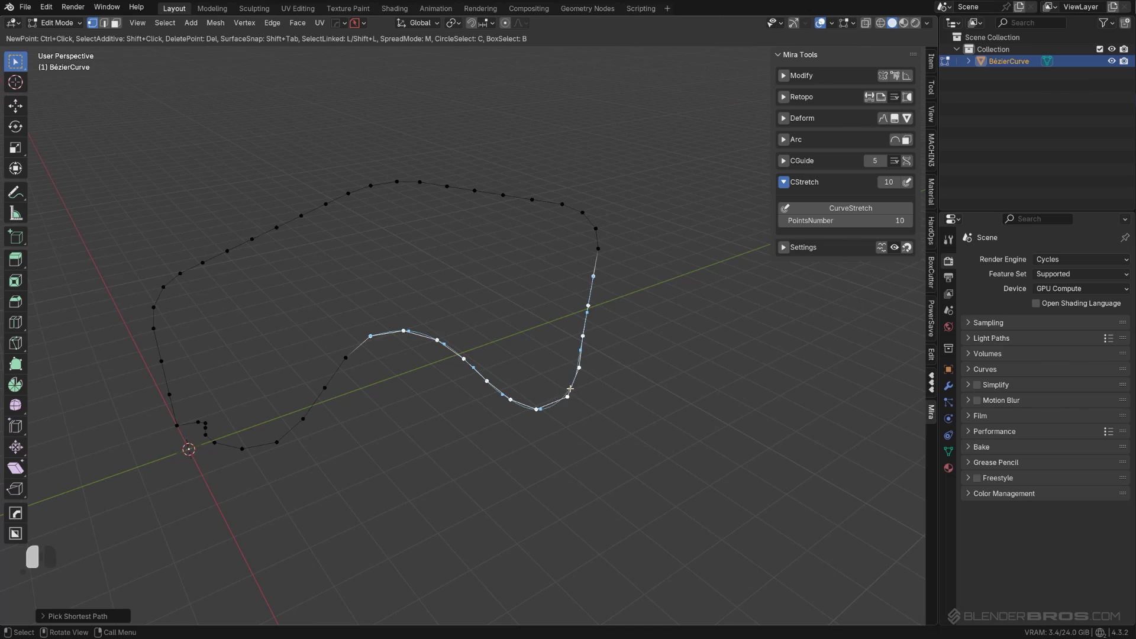
pyautogui.press('Tab')
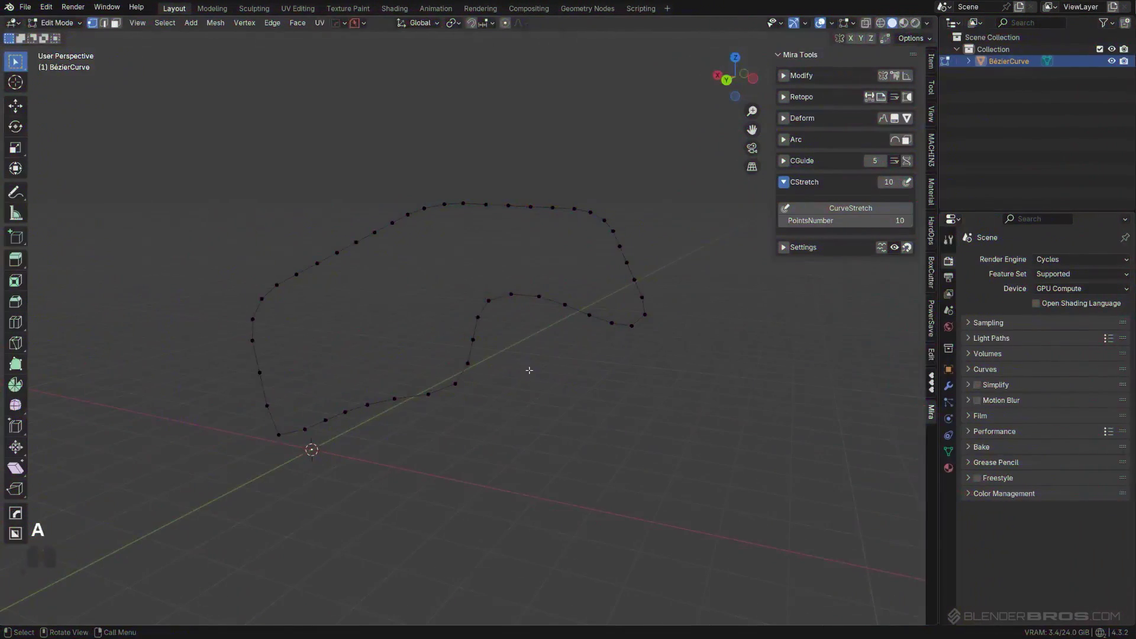
# Subdivide the whole outline once and even out all its vertices with Mira CurveStretch using 40 points.
pyautogui.moveTo(530, 371); pyautogui.dragTo(503, 385, button='middle')
pyautogui.moveTo(425, 345); pyautogui.dragTo(443, 371, button='middle')
pyautogui.press('a')
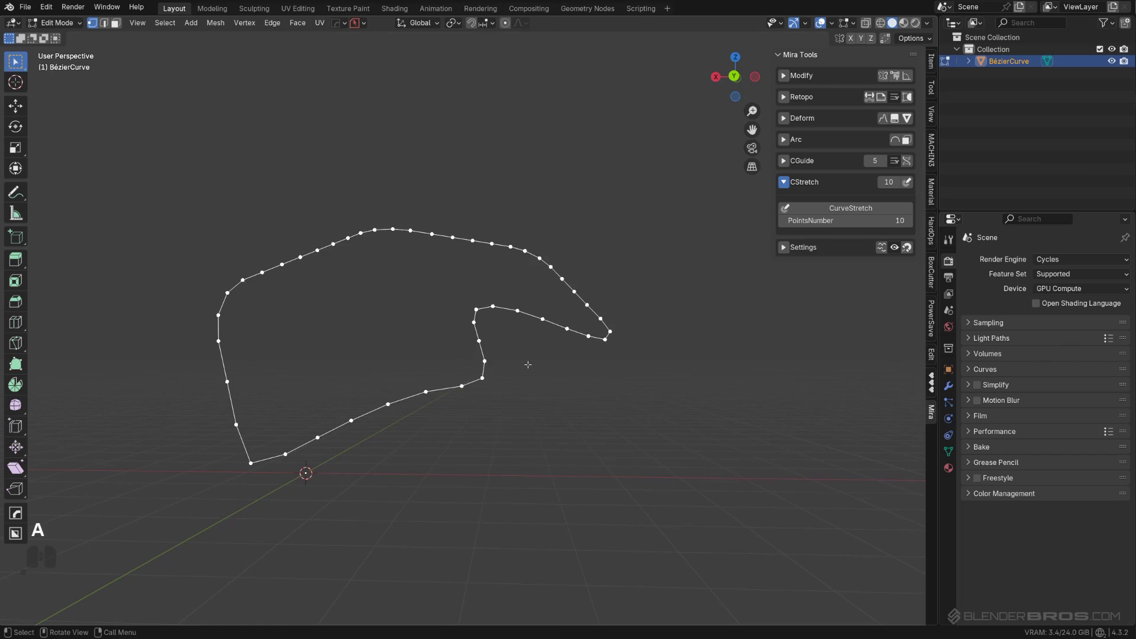
pyautogui.rightClick(528, 364)
pyautogui.click(528, 364)
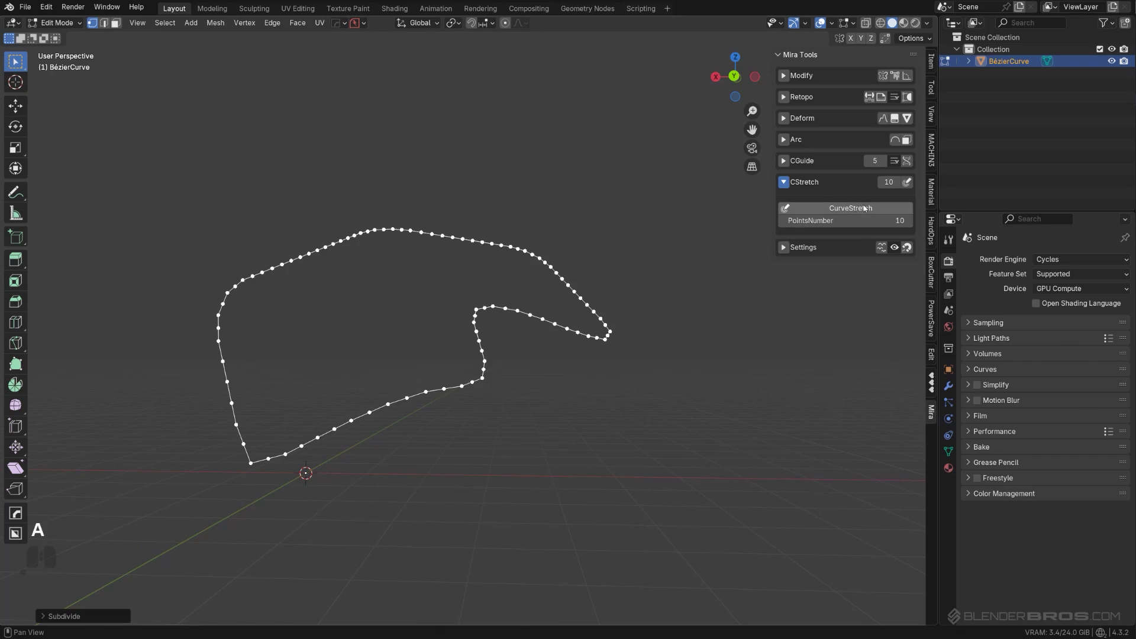
pyautogui.click(850, 208)
pyautogui.scroll(17, 711, 360)
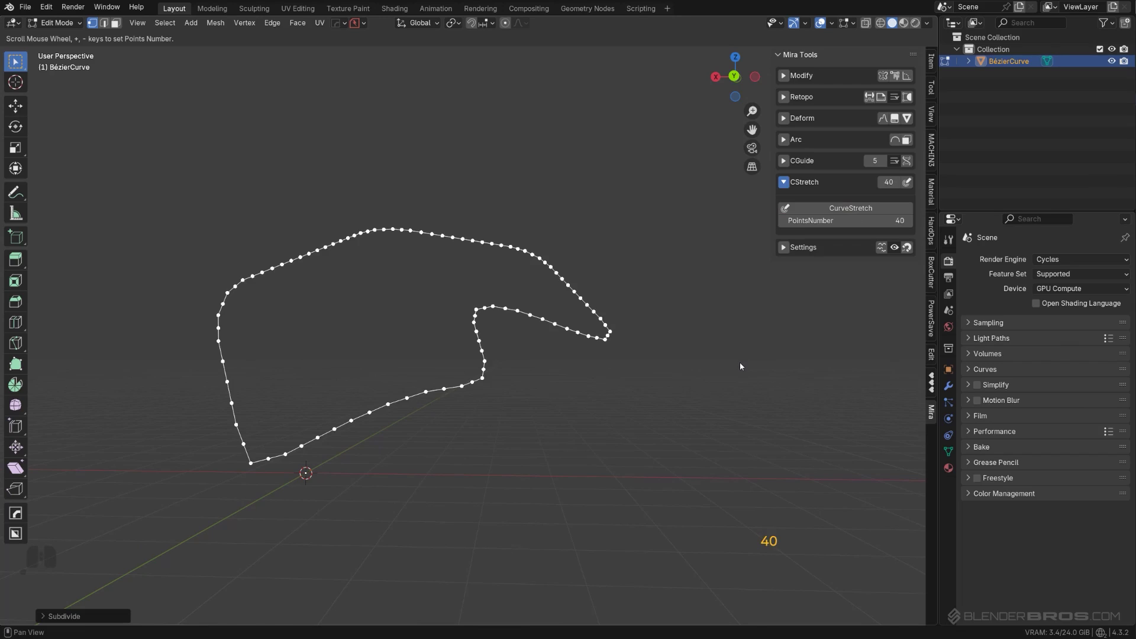
pyautogui.click(740, 361)
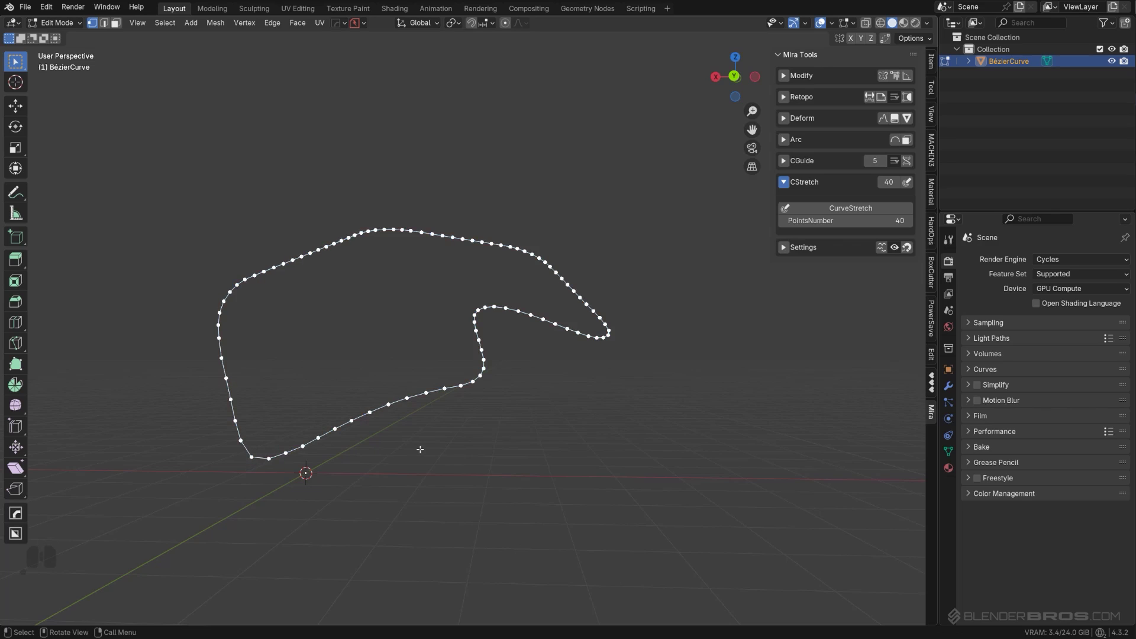
pyautogui.press('Tab')
# Extract the outline as a smooth-shaded pipe with HardOps Curve/Extract, width about -0.175, and add a level 1 subdivision.
pyautogui.moveTo(472, 348); pyautogui.dragTo(445, 377, button='middle')
pyautogui.press('q')
pyautogui.moveTo(441, 356)
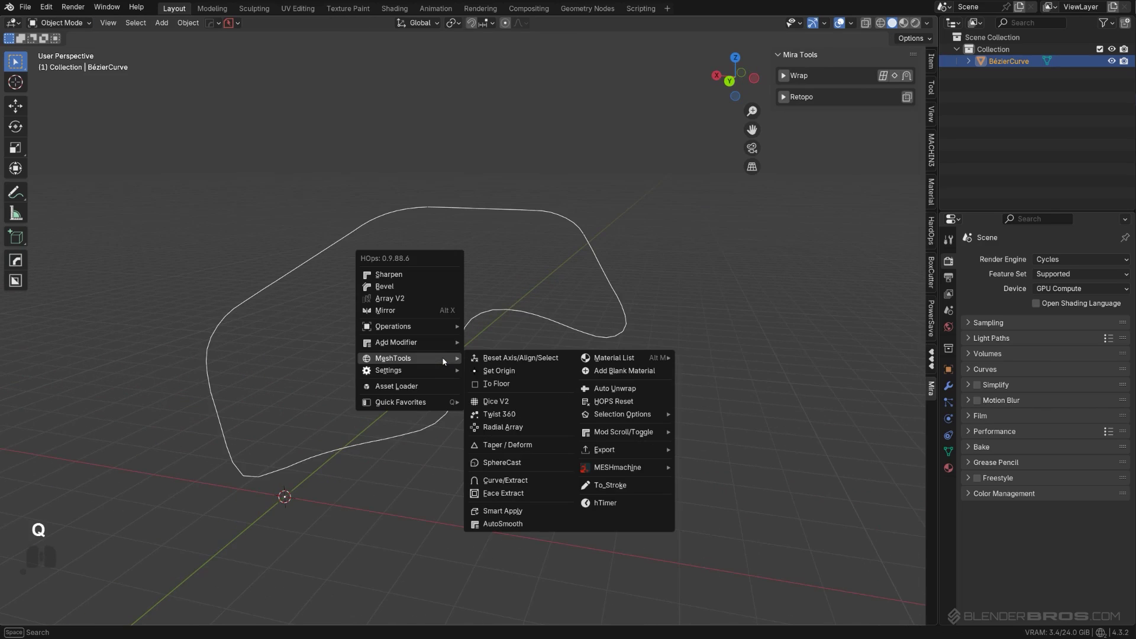
pyautogui.click(512, 481)
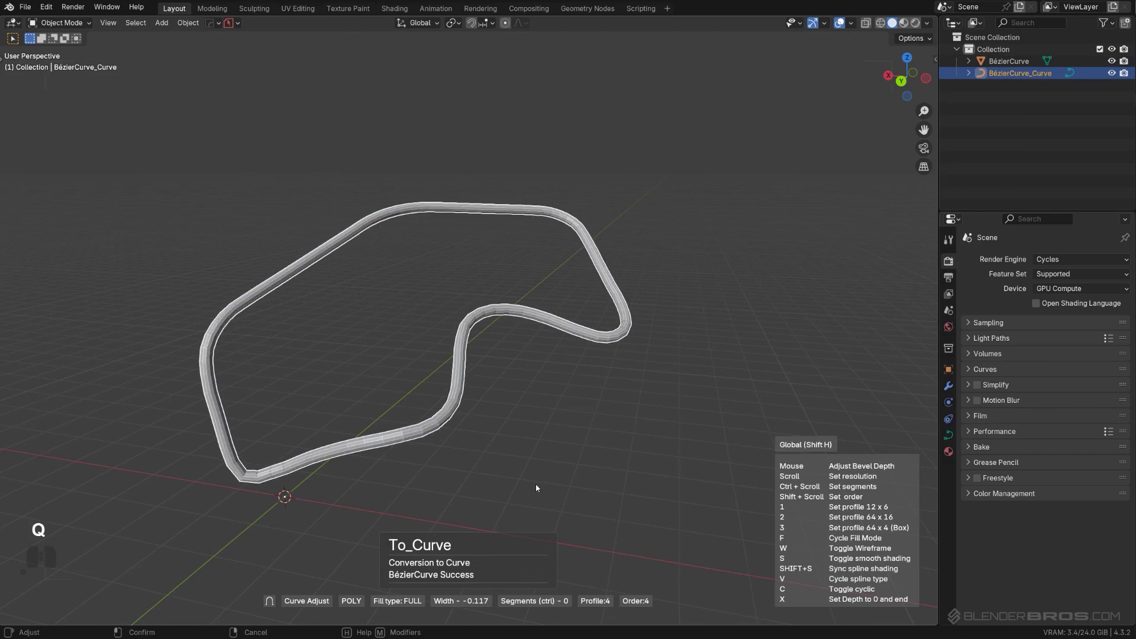
pyautogui.press('s')
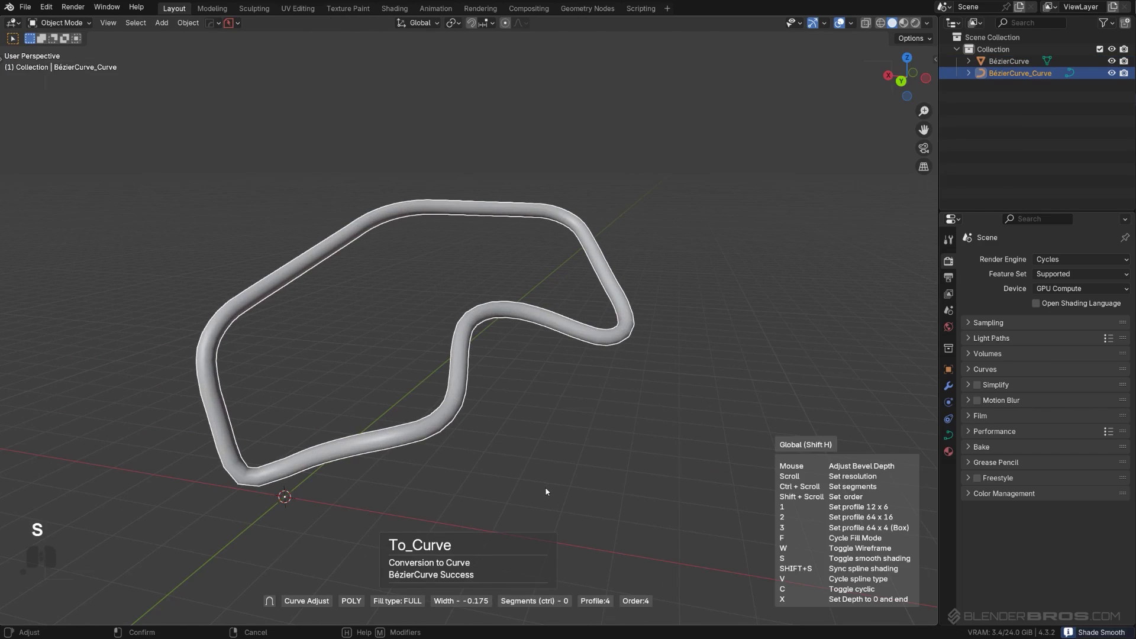
pyautogui.click(545, 487)
pyautogui.hotkey('ctrl', '1')
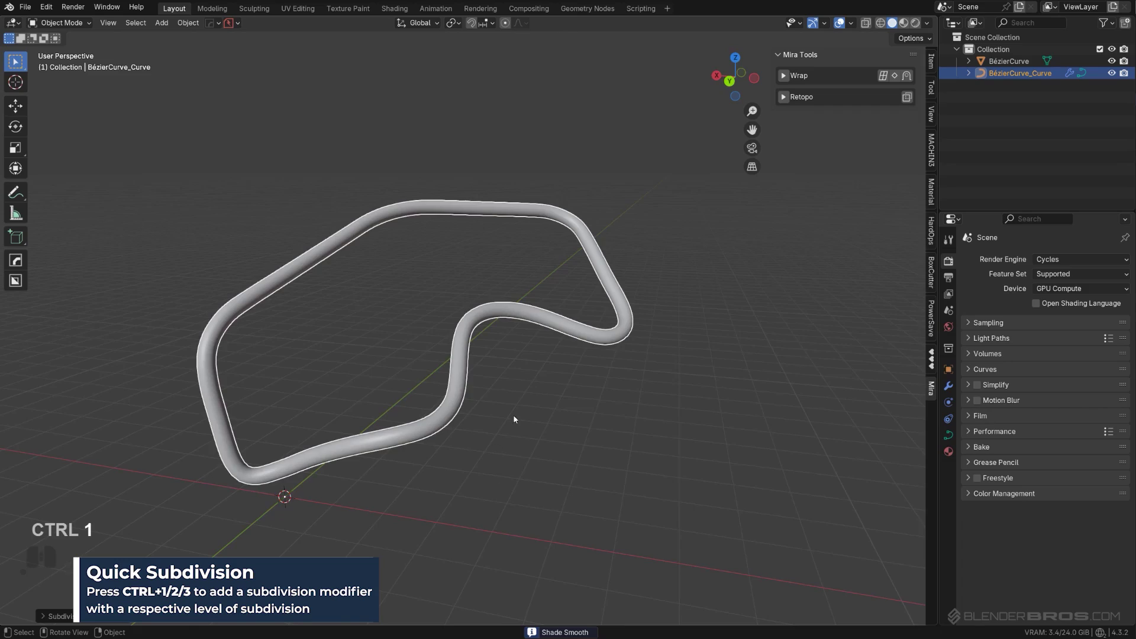
# Examine the smoothed pipe's bends and surface from several angles.
pyautogui.moveTo(521, 420); pyautogui.dragTo(213, 361, button='middle')
pyautogui.moveTo(483, 362); pyautogui.dragTo(558, 373, button='middle')
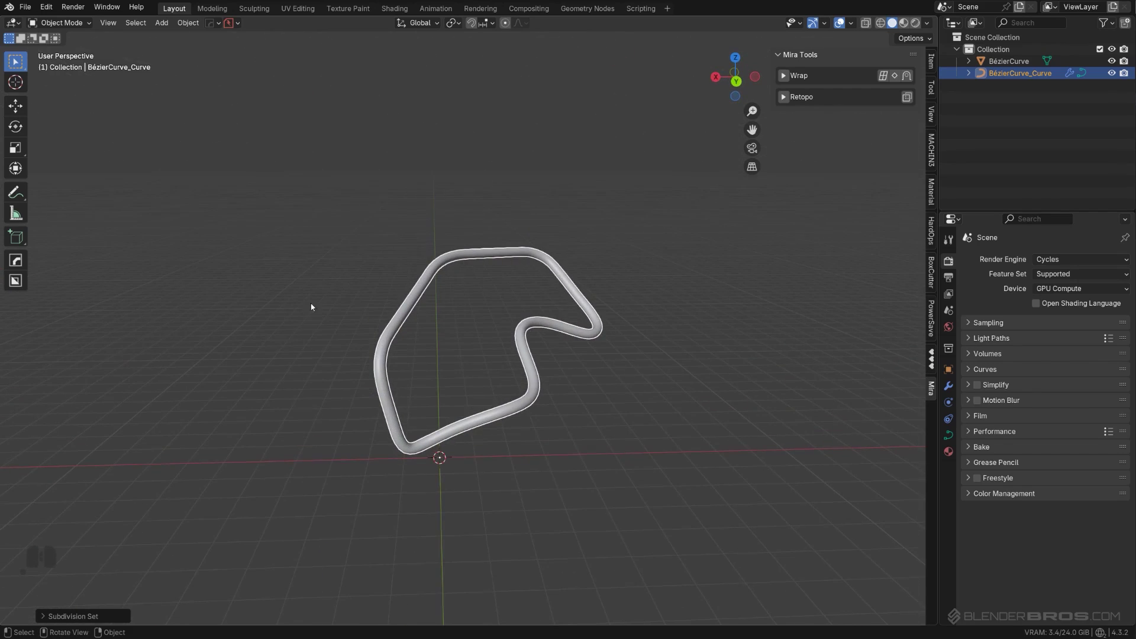
pyautogui.moveTo(372, 356); pyautogui.dragTo(434, 535, button='middle')
pyautogui.moveTo(628, 418); pyautogui.dragTo(445, 337, button='middle')
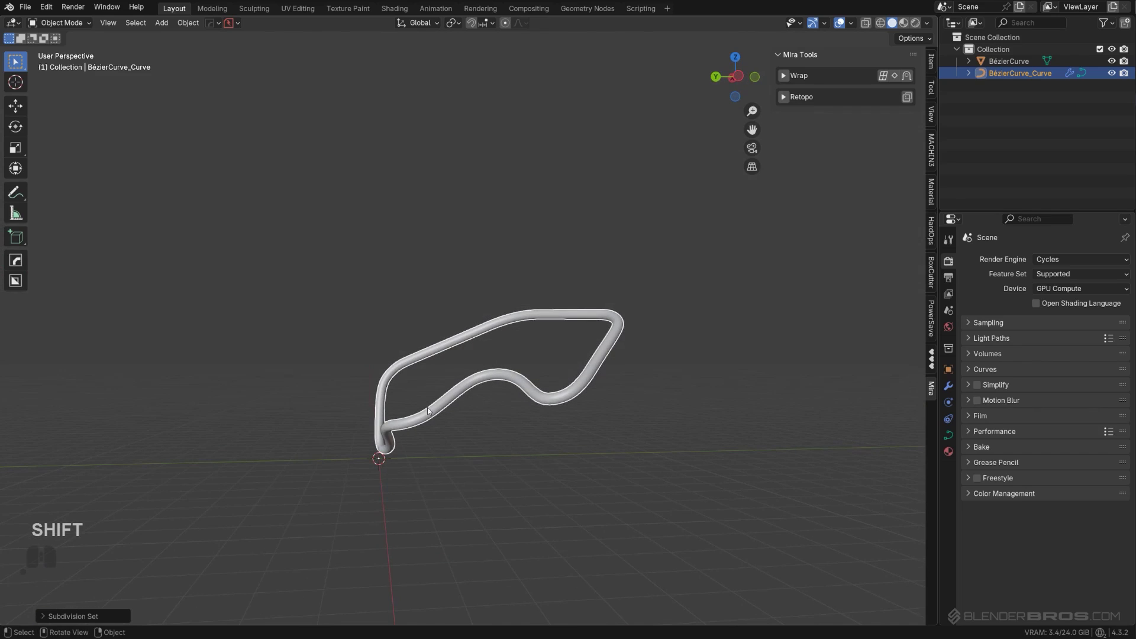
pyautogui.moveTo(426, 406); pyautogui.dragTo(488, 395, button='middle')
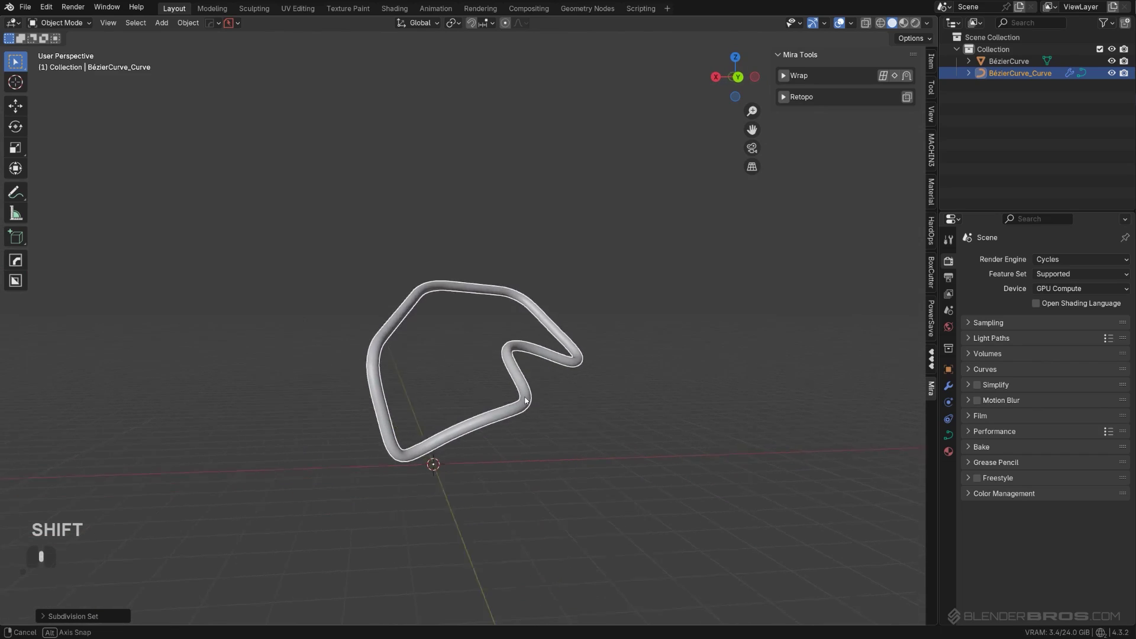
pyautogui.moveTo(478, 406); pyautogui.dragTo(522, 416, button='middle')
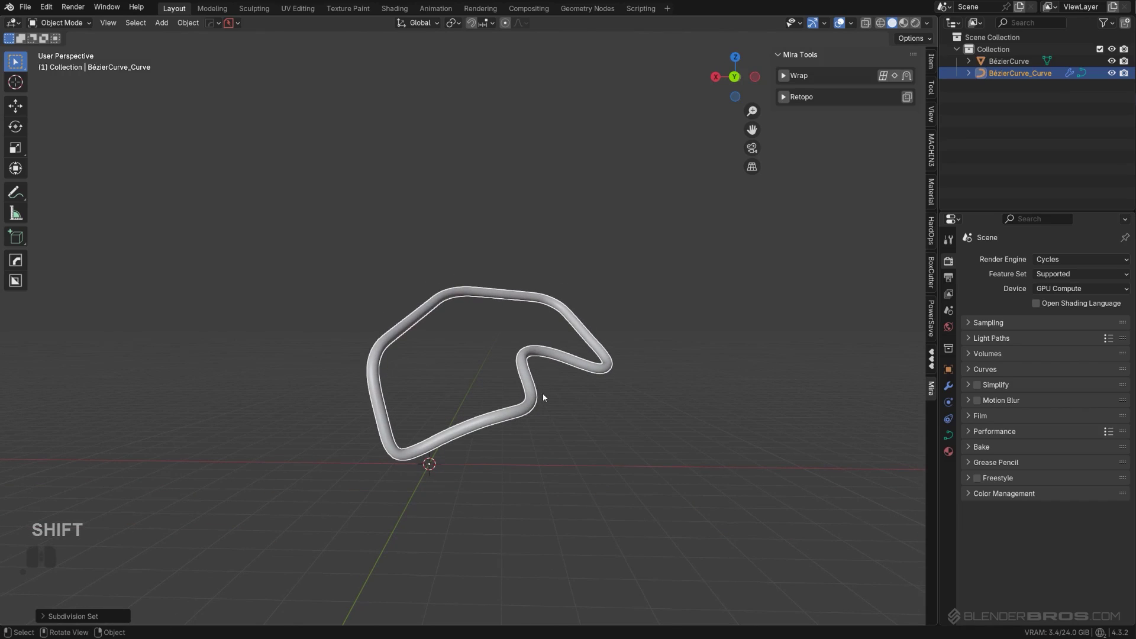
pyautogui.moveTo(544, 400); pyautogui.dragTo(424, 334, button='middle')
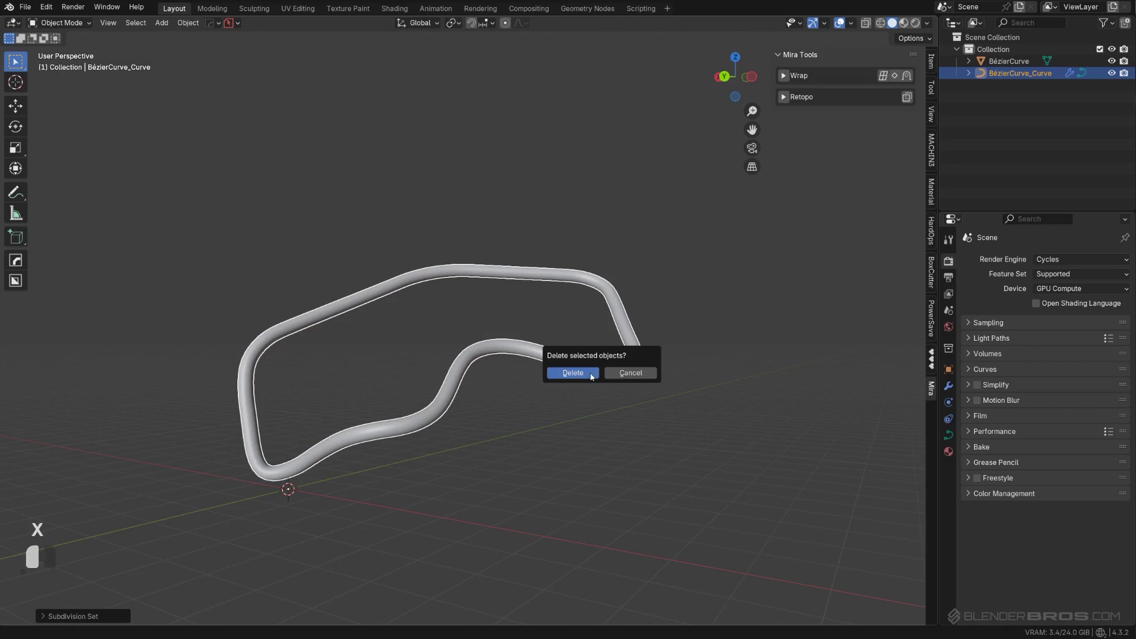
# Delete the pipe and its source outline, and add a new mesh cube.
pyautogui.click(590, 375)
pyautogui.press('x')
pyautogui.hotkey('shift', 'a')
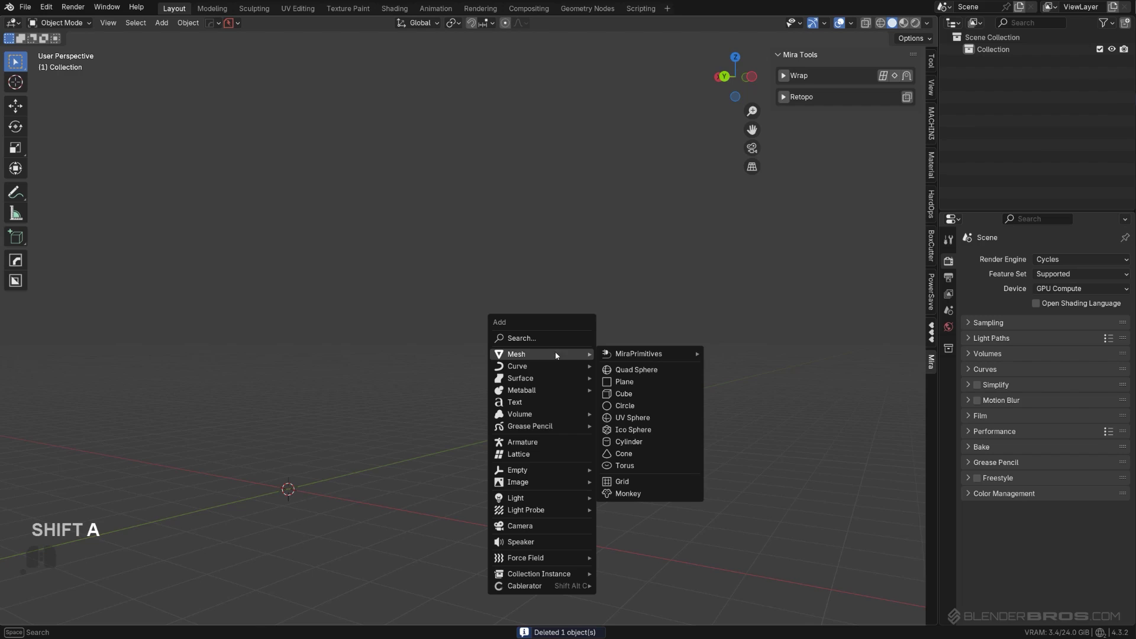
pyautogui.click(625, 394)
pyautogui.keyDown('shift'); pyautogui.moveTo(485, 437); pyautogui.dragTo(474, 363, button='middle'); pyautogui.keyUp('shift')
pyautogui.scroll(2, 388, 432)
# Select the cube's top and right side faces and extract them as a solidified plate with HardOps Curve/Extract.
pyautogui.press('Tab')
pyautogui.click(388, 347)
pyautogui.keyDown('shift'); pyautogui.click(481, 365); pyautogui.keyUp('shift')
pyautogui.press('q')
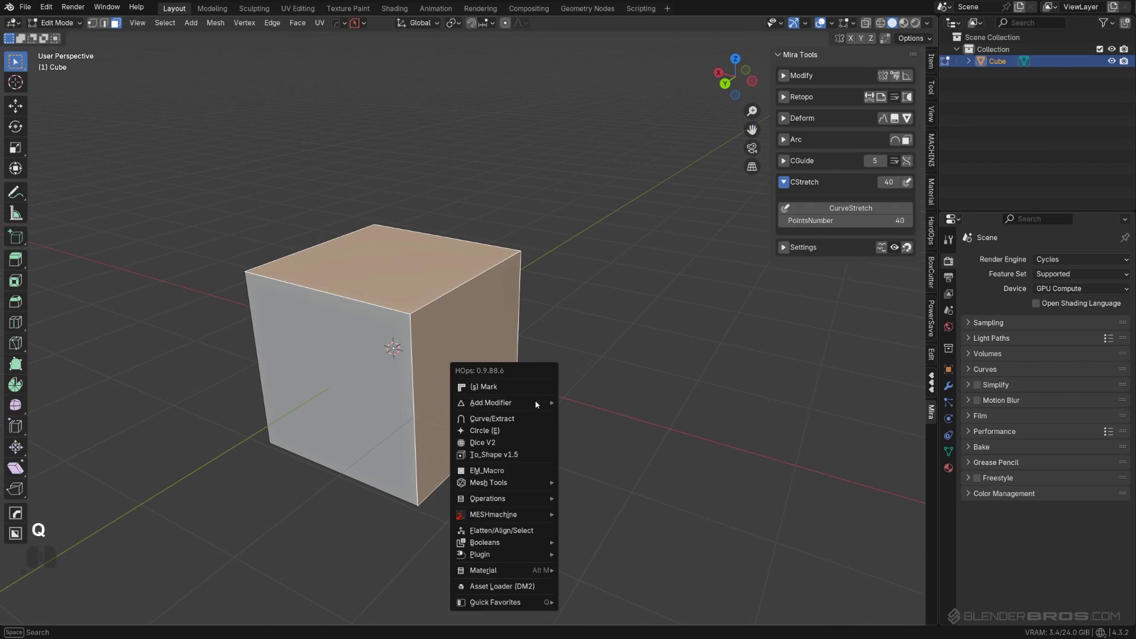
pyautogui.keyDown('shift'); pyautogui.click(531, 419); pyautogui.keyUp('shift')
pyautogui.click(555, 427)
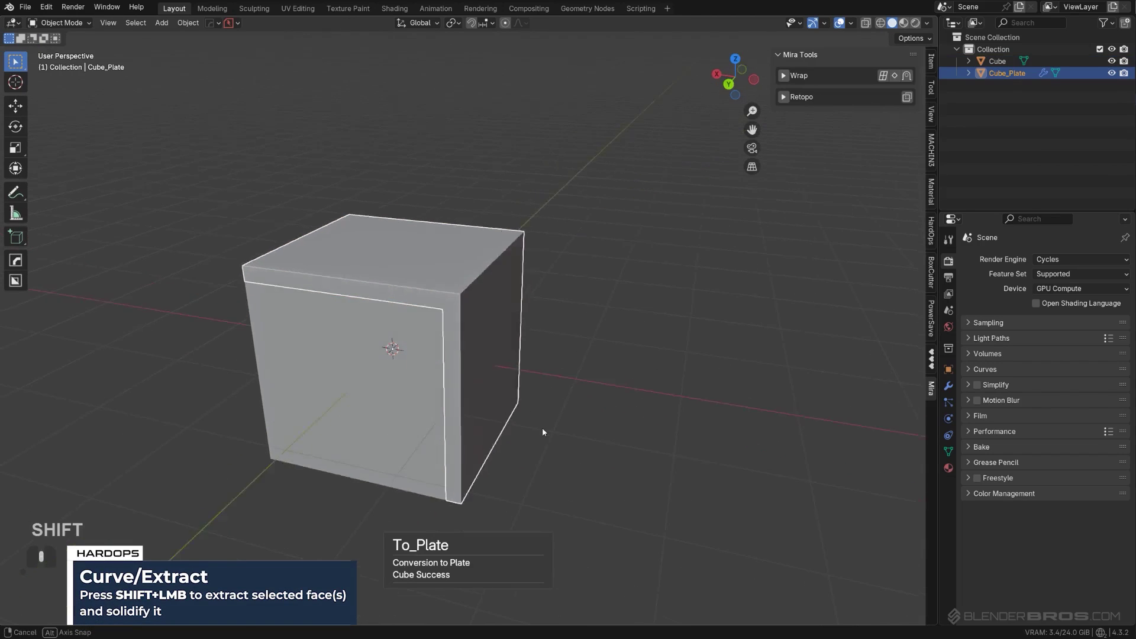
# Move the extracted plate up and away from the cube, and view its thickness from another angle.
pyautogui.press('g')
pyautogui.moveTo(595, 391); pyautogui.dragTo(535, 408, button='middle')
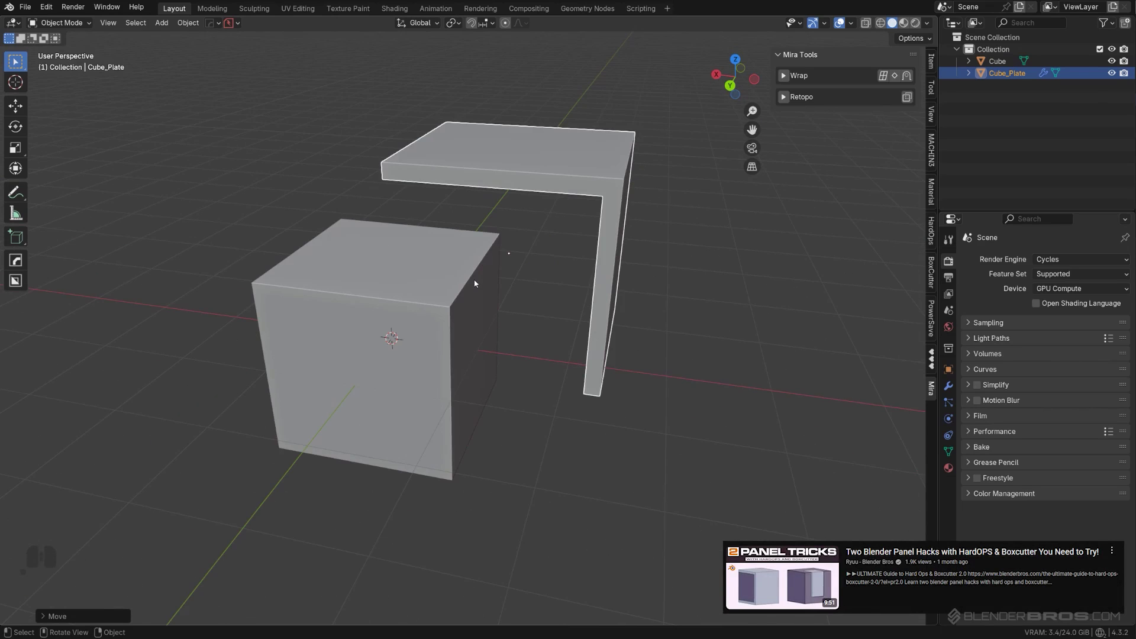
pyautogui.keyDown('shift'); pyautogui.moveTo(485, 280); pyautogui.dragTo(561, 335, button='middle'); pyautogui.keyUp('shift')
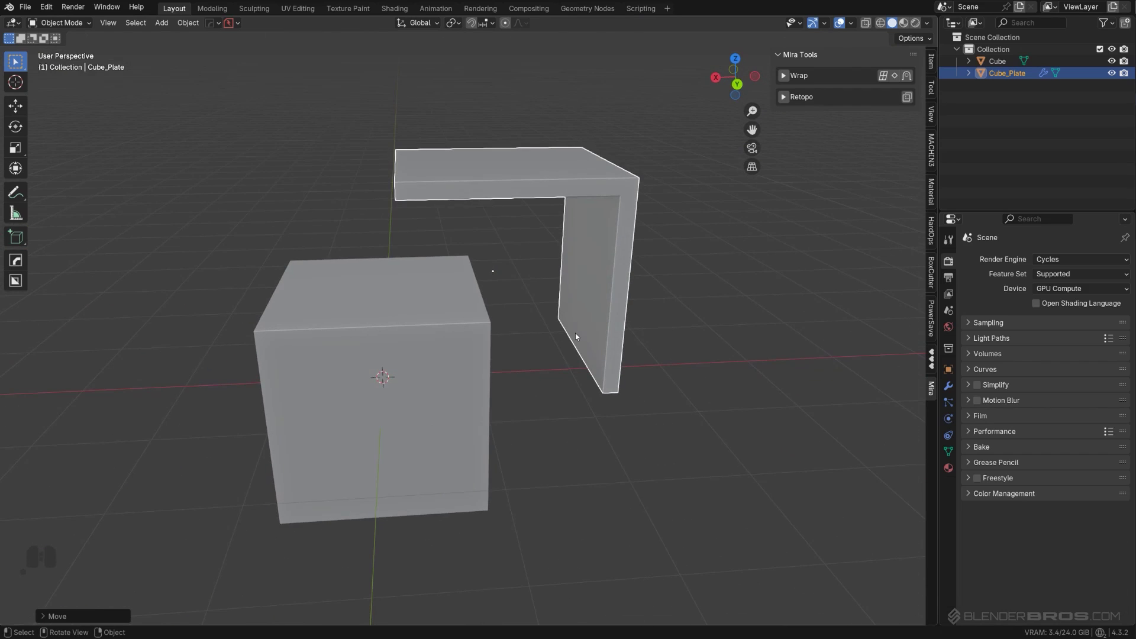